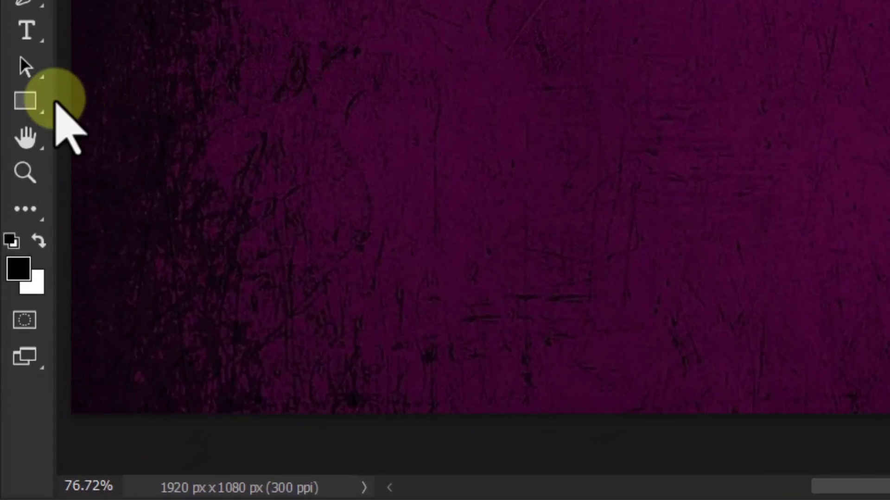
# Select the Ellipse Tool from the toolbar's shape tool flyout.
pyautogui.click(22, 107)
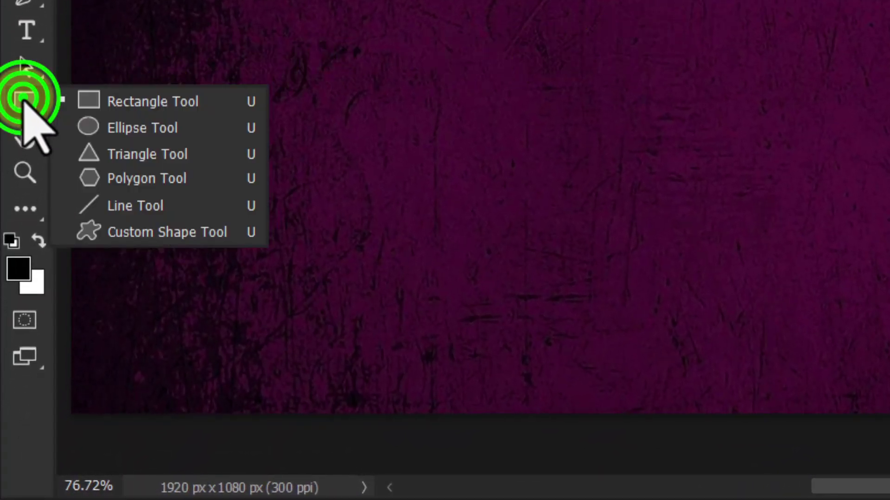
pyautogui.click(128, 129)
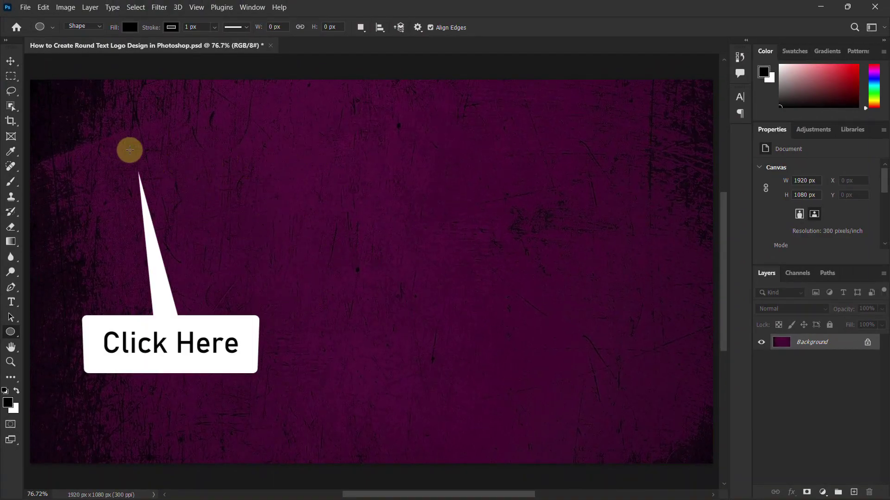
# Create a black circle 700 px wide by 700 px tall with the Create Ellipse dialog.
pyautogui.click(130, 150)
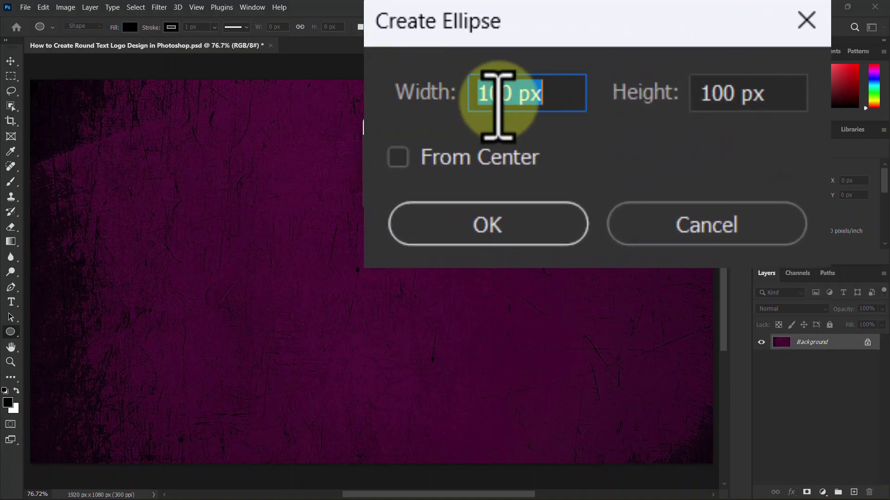
pyautogui.click(429, 151)
pyautogui.write('700')
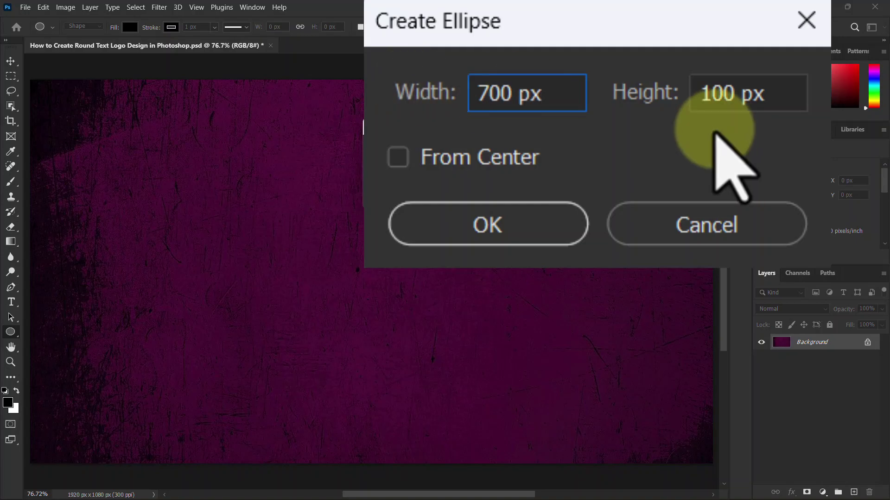
pyautogui.doubleClick(536, 90)
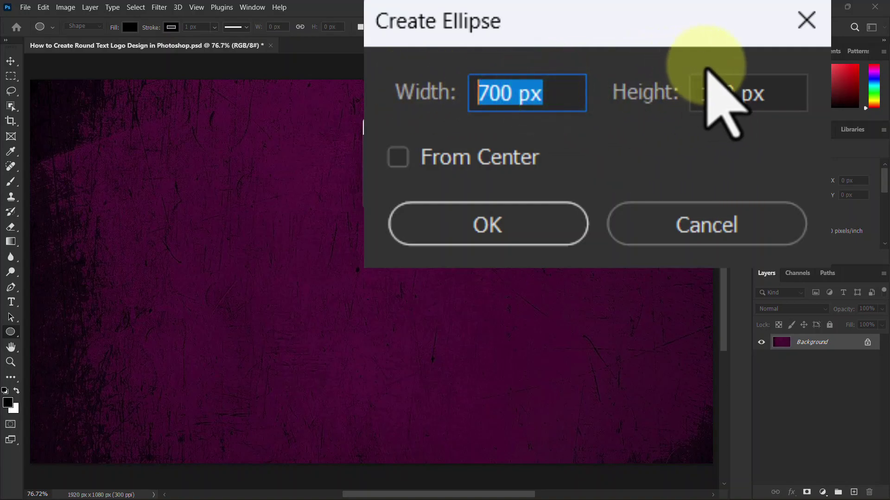
pyautogui.doubleClick(695, 93)
pyautogui.write('700')
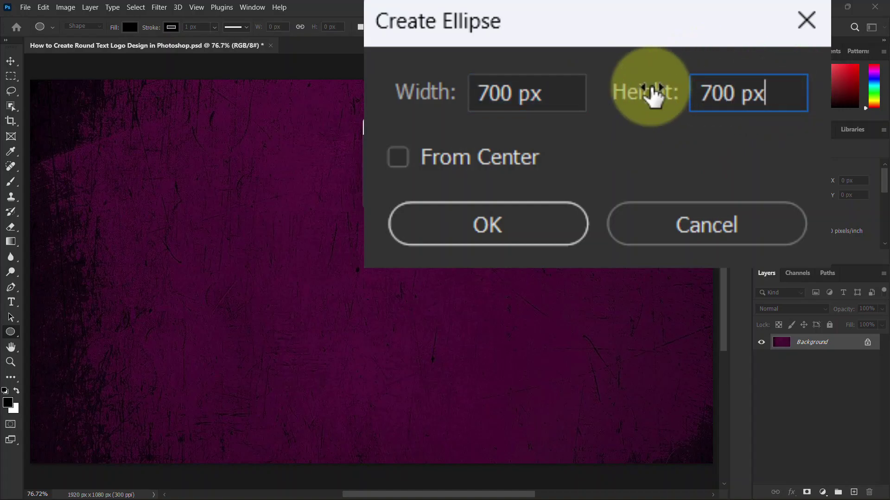
pyautogui.write(' px')
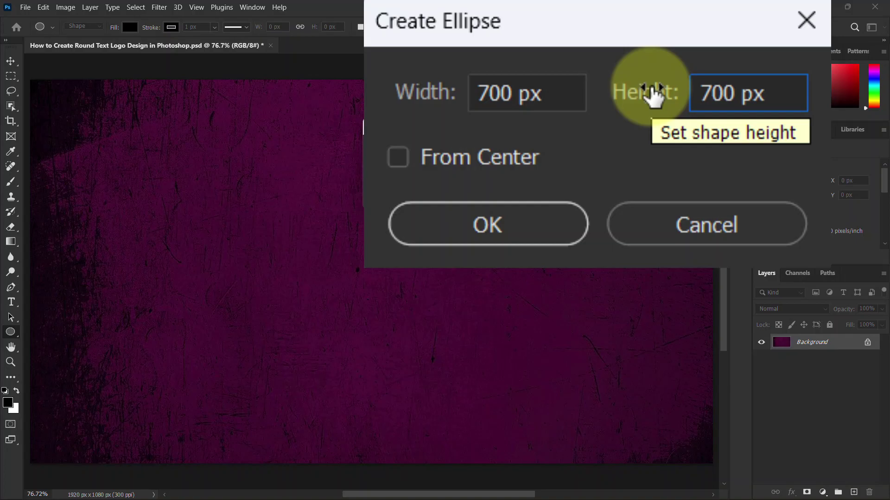
pyautogui.click(482, 223)
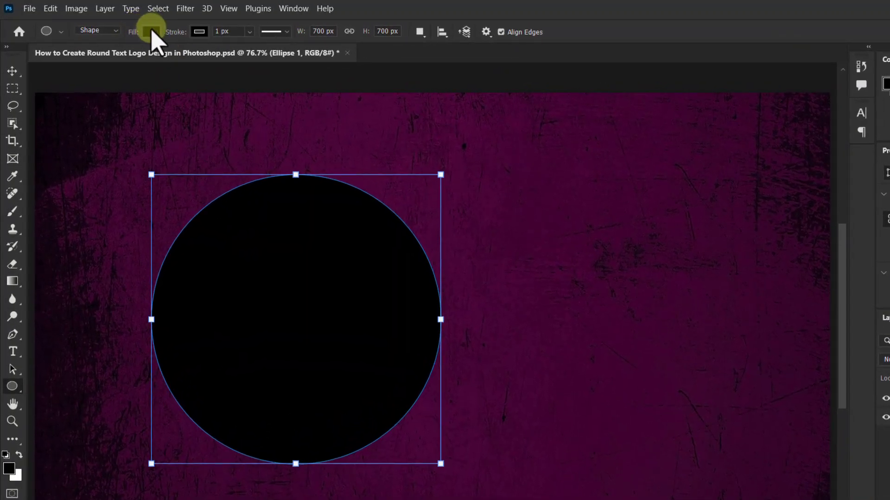
pyautogui.click(151, 32)
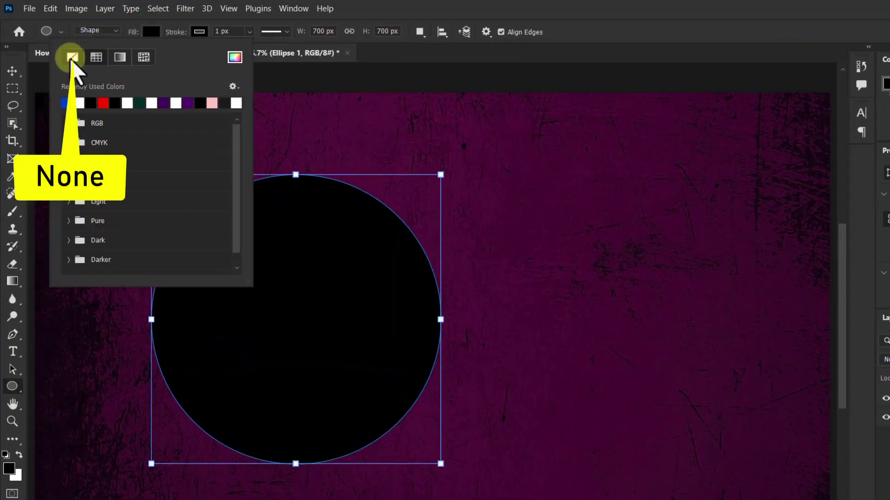
# Remove the circle's fill and give it a white 150 px stroke.
pyautogui.click(72, 57)
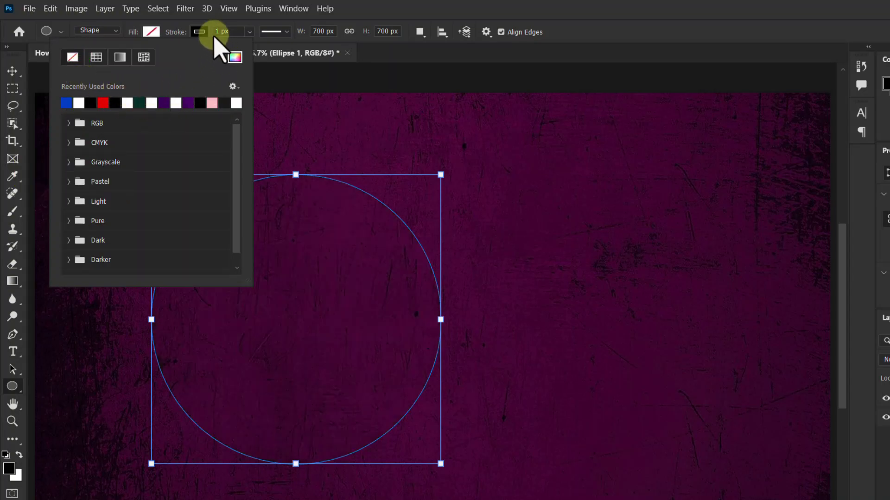
pyautogui.click(199, 31)
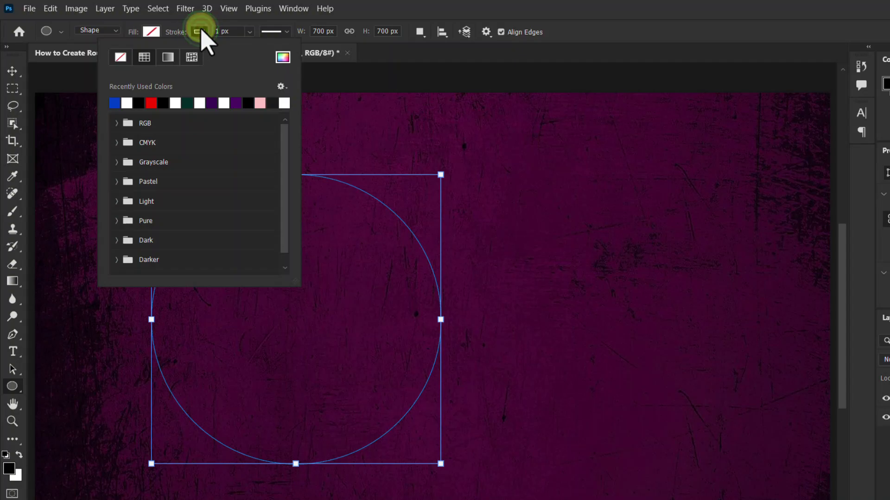
pyautogui.click(126, 103)
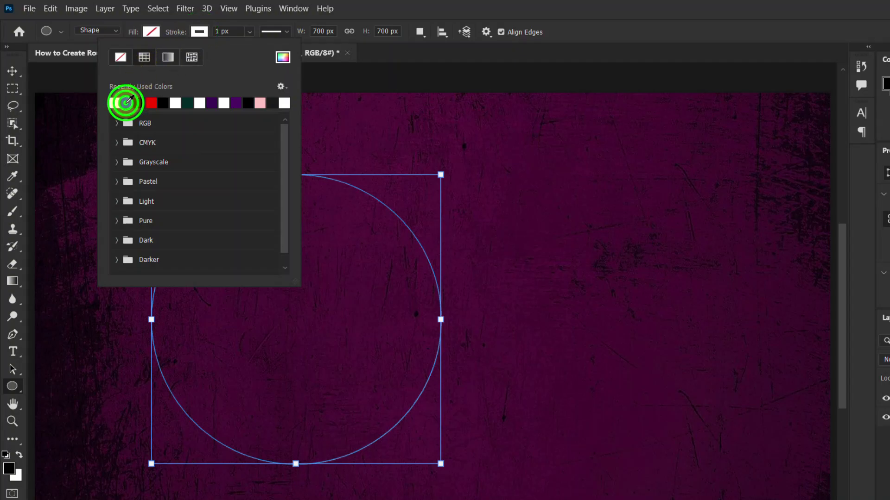
pyautogui.click(232, 31)
pyautogui.write('1')
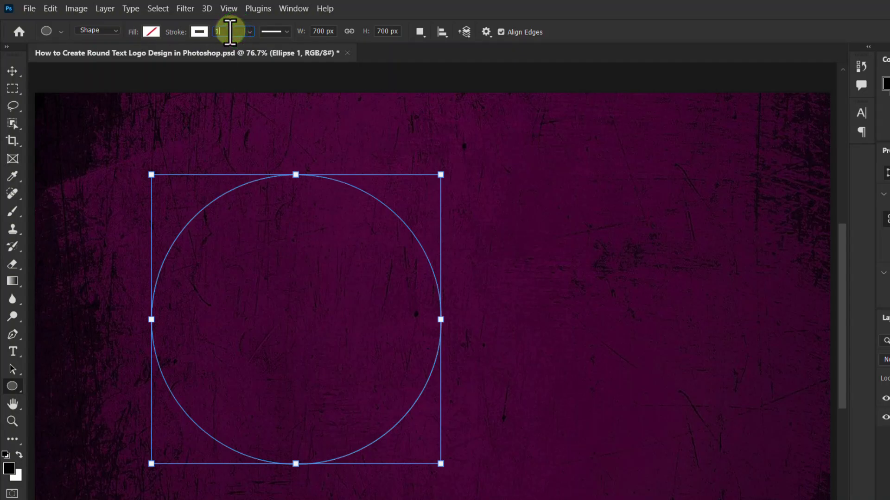
pyautogui.write('50')
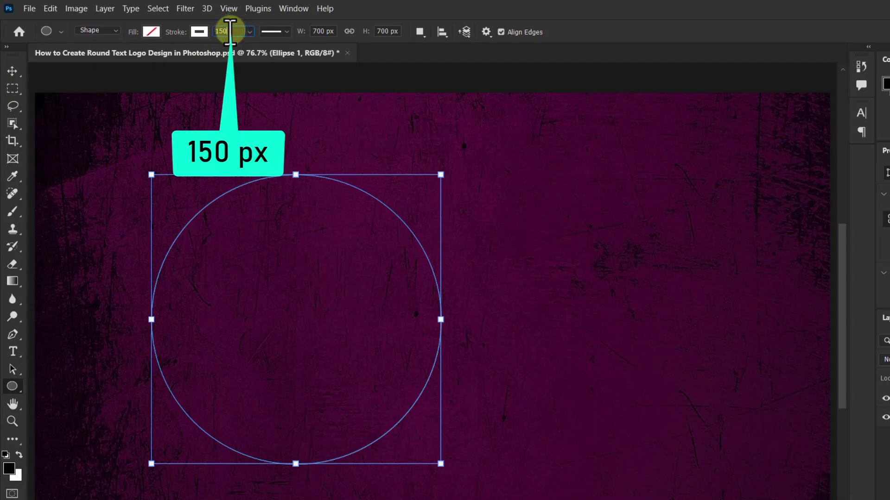
pyautogui.press('Return')
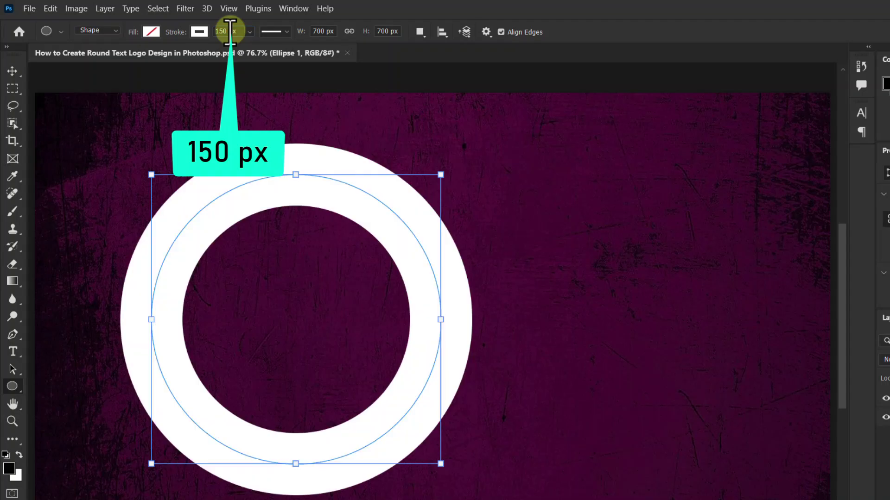
# Set the stroke alignment to Center in Stroke Options.
pyautogui.click(284, 33)
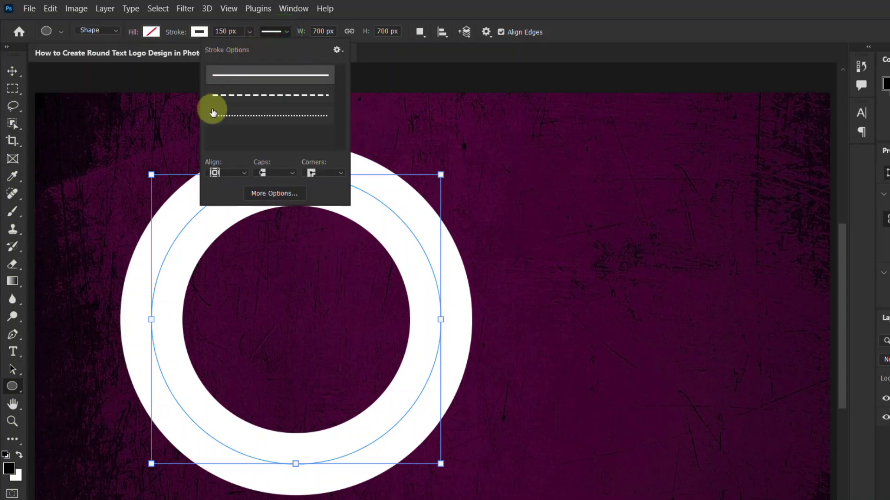
pyautogui.click(223, 174)
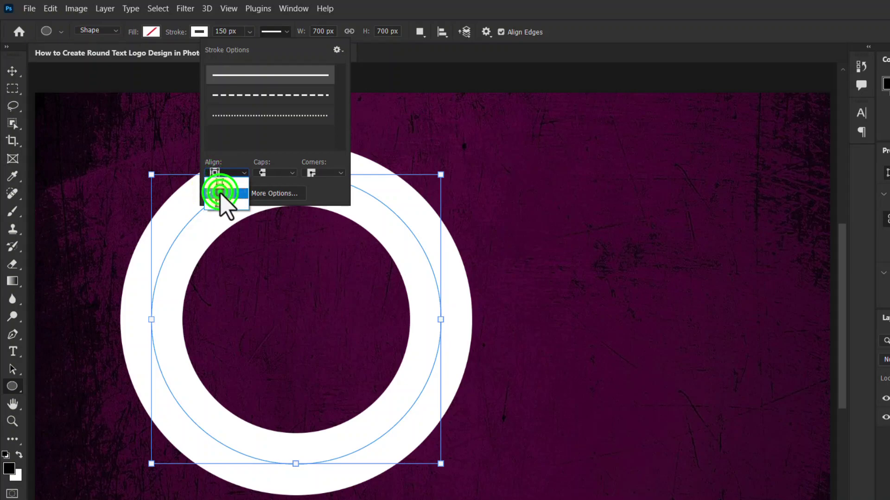
pyautogui.click(221, 193)
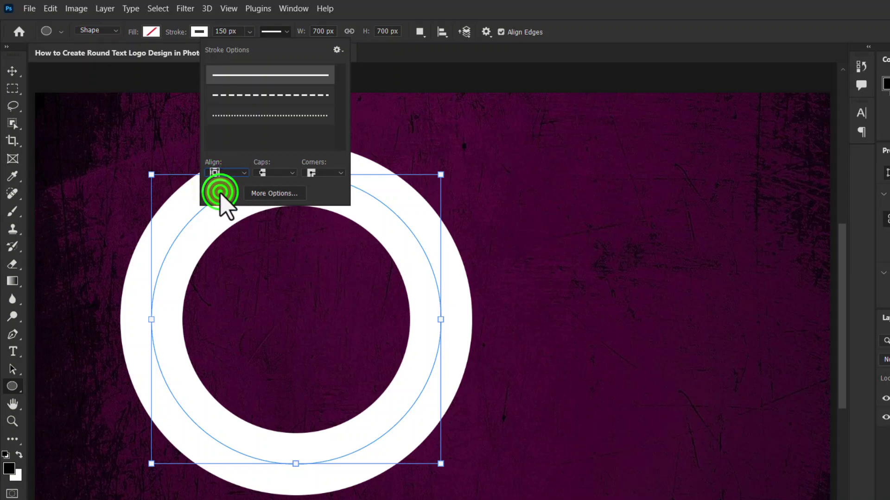
pyautogui.click(292, 31)
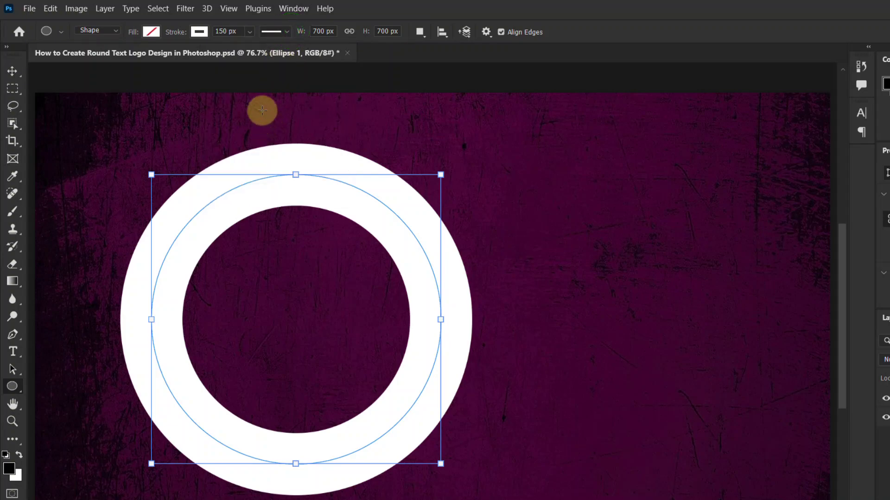
# Pick the Horizontal Type Tool set to Arial Black, 30 pt, Strong anti-aliasing, centred text.
pyautogui.click(14, 351)
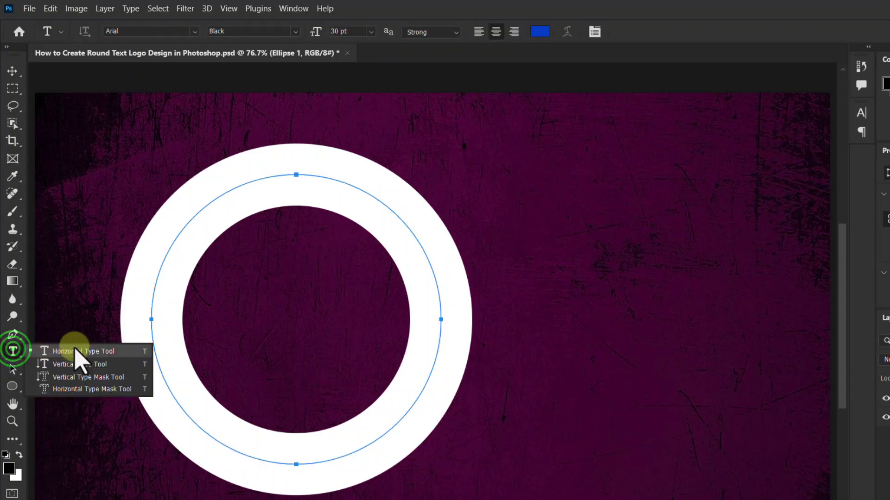
pyautogui.click(65, 351)
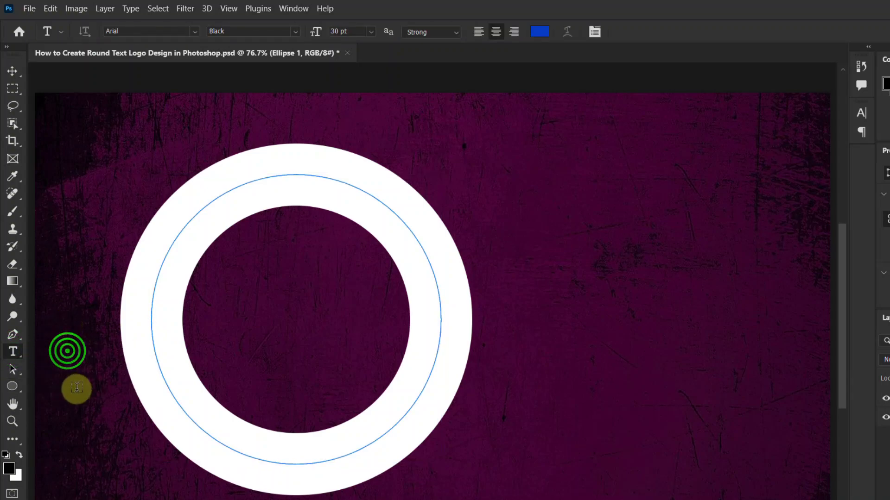
pyautogui.click(123, 31)
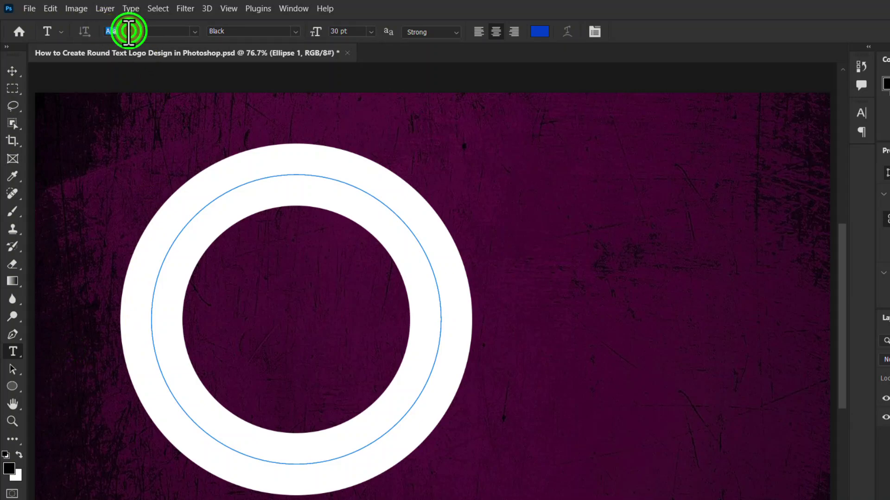
pyautogui.click(249, 31)
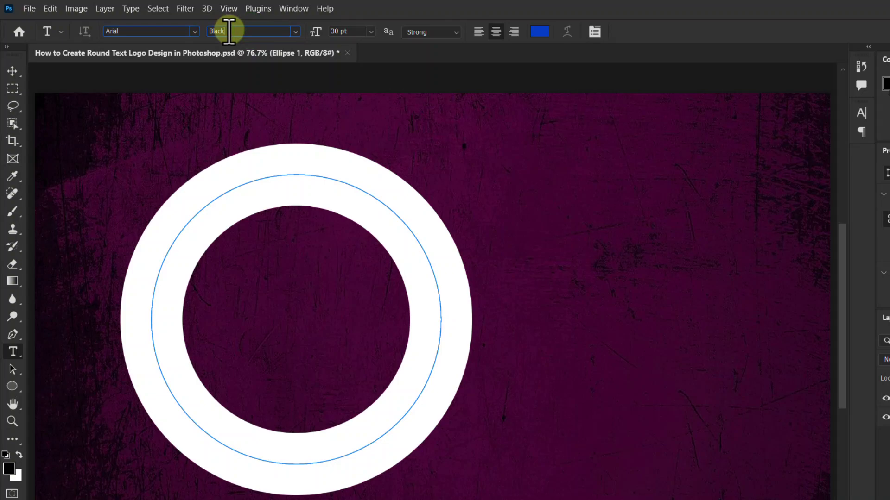
pyautogui.click(355, 30)
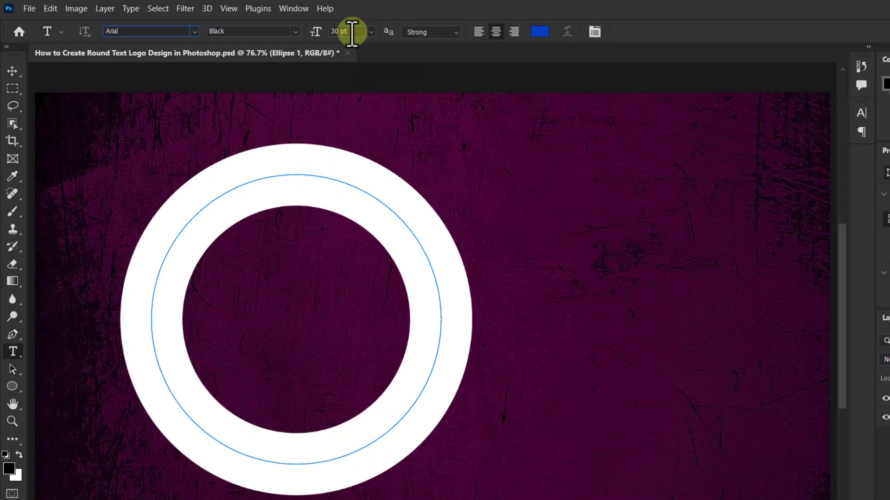
pyautogui.click(422, 31)
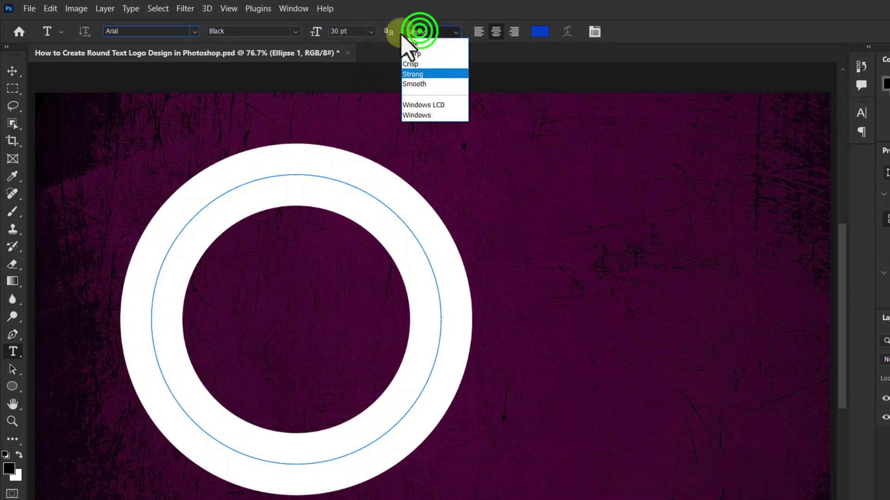
pyautogui.click(413, 74)
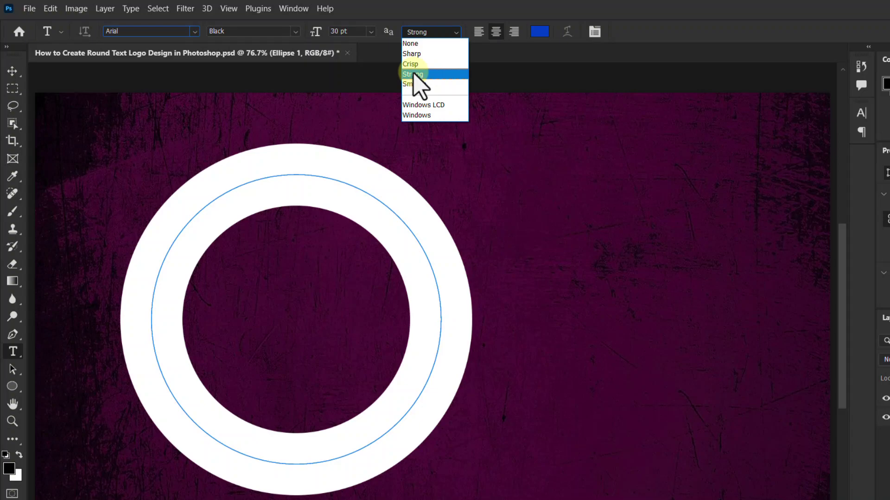
pyautogui.click(496, 31)
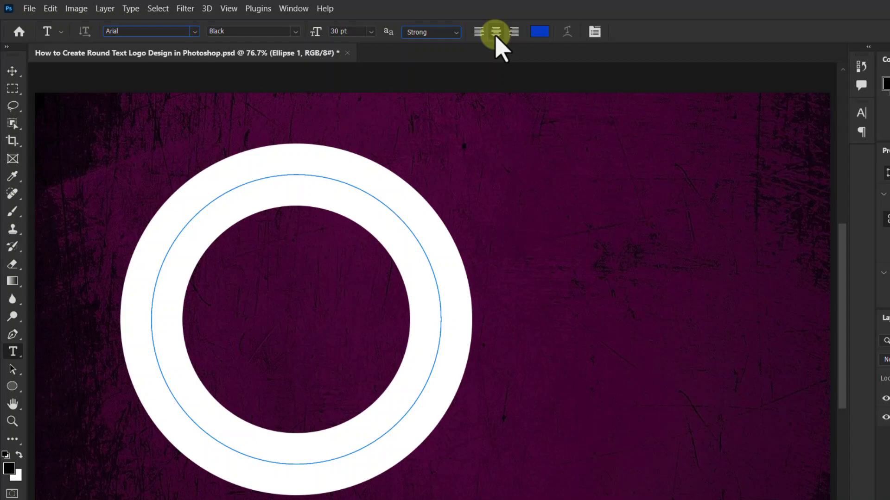
pyautogui.click(495, 29)
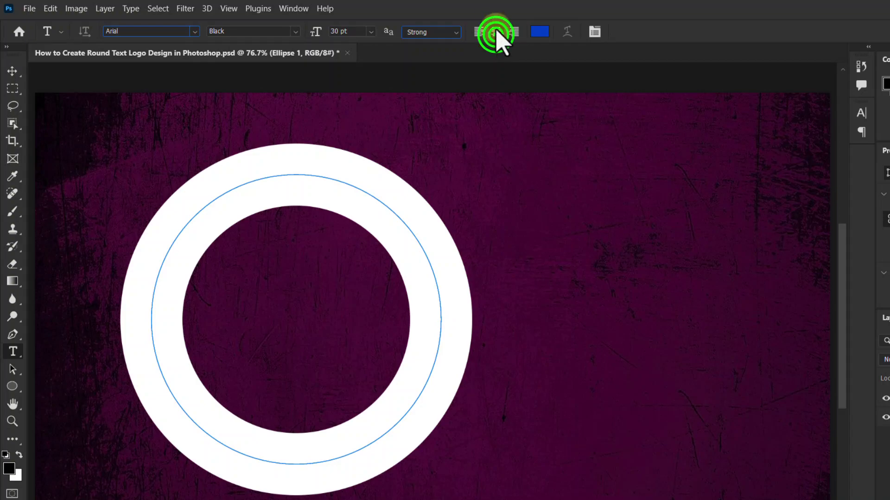
# Replace the ring's path text with 'LOGO NAME' and toggle its text orientation.
pyautogui.click(159, 271)
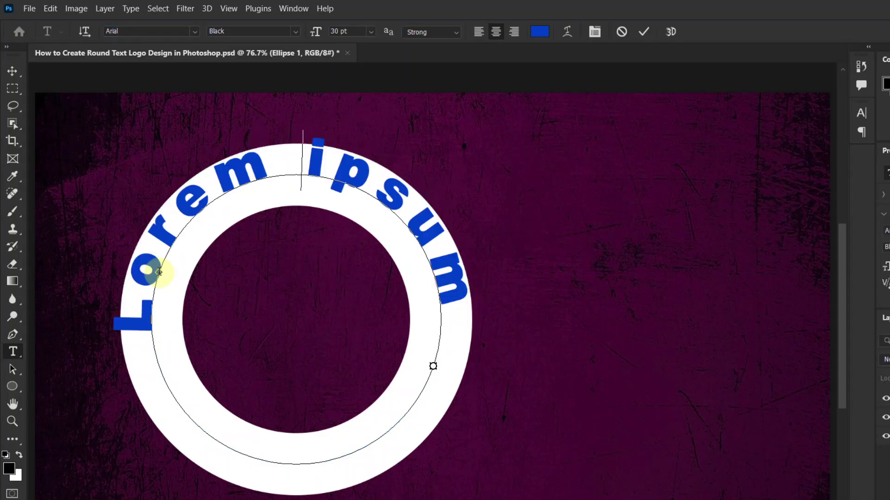
pyautogui.write('LOGO')
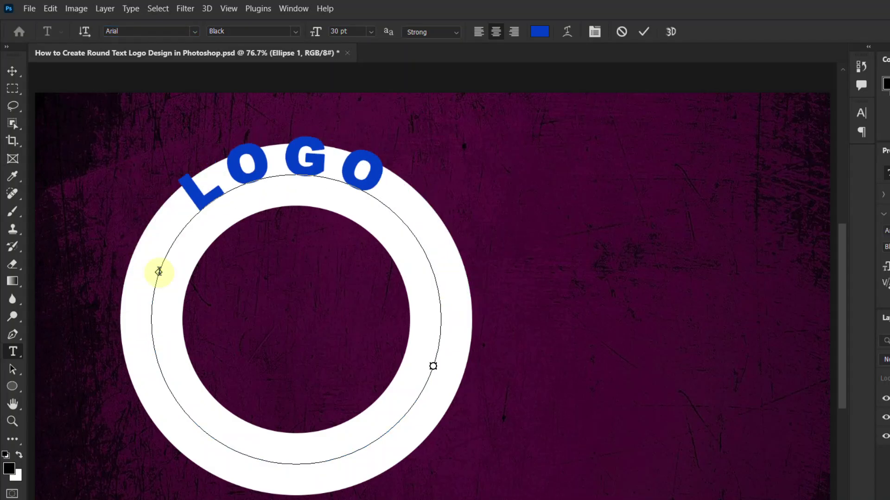
pyautogui.write(' NAME')
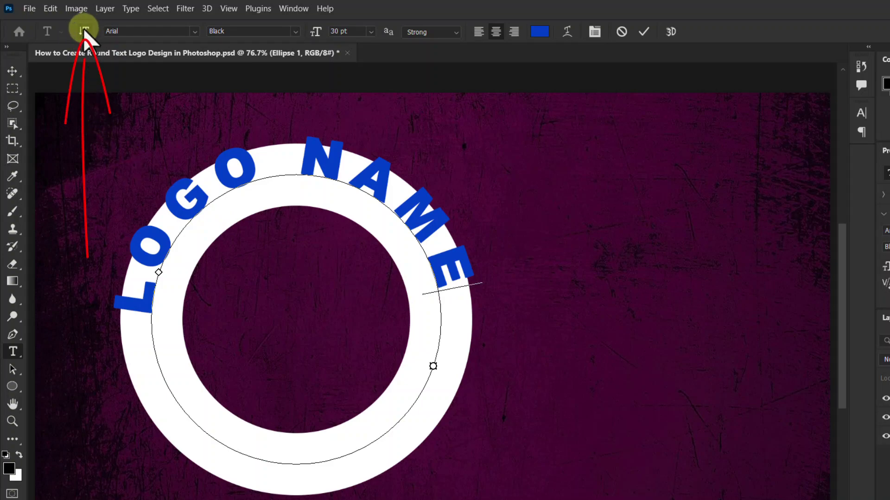
pyautogui.click(83, 31)
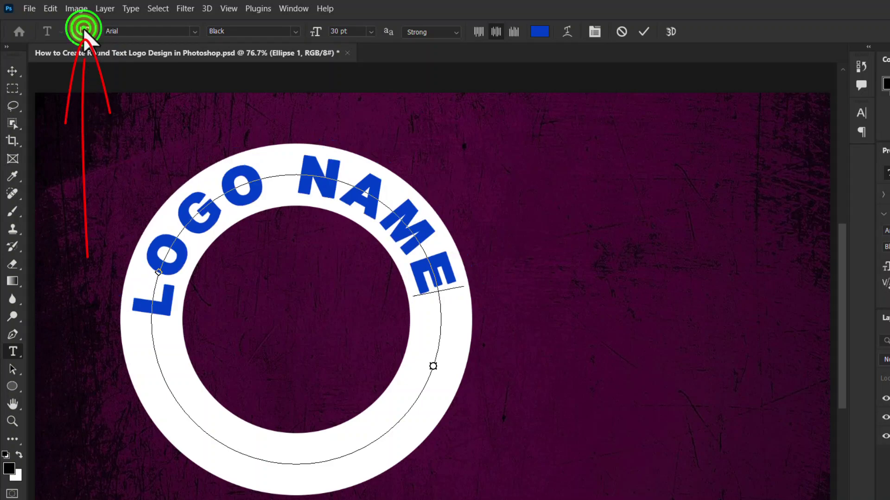
# Centre the LOGO NAME paragraph and give it a 206 pt left indent, then commit.
pyautogui.click(595, 32)
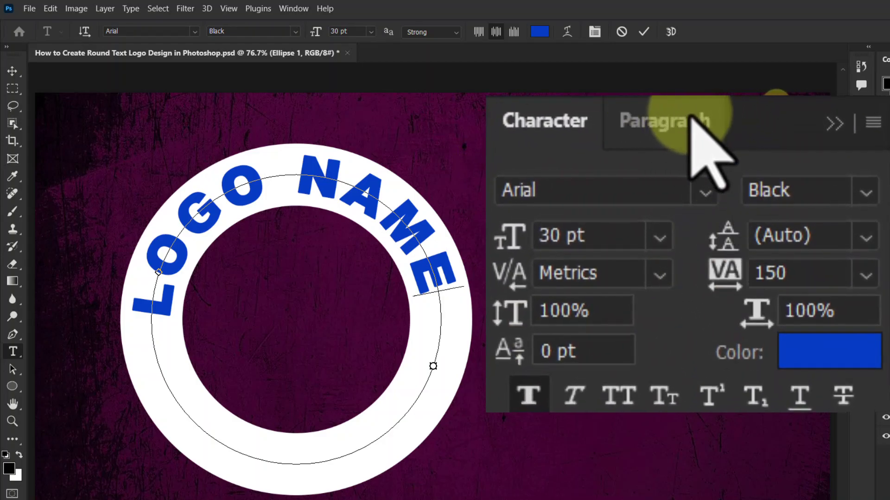
pyautogui.click(664, 125)
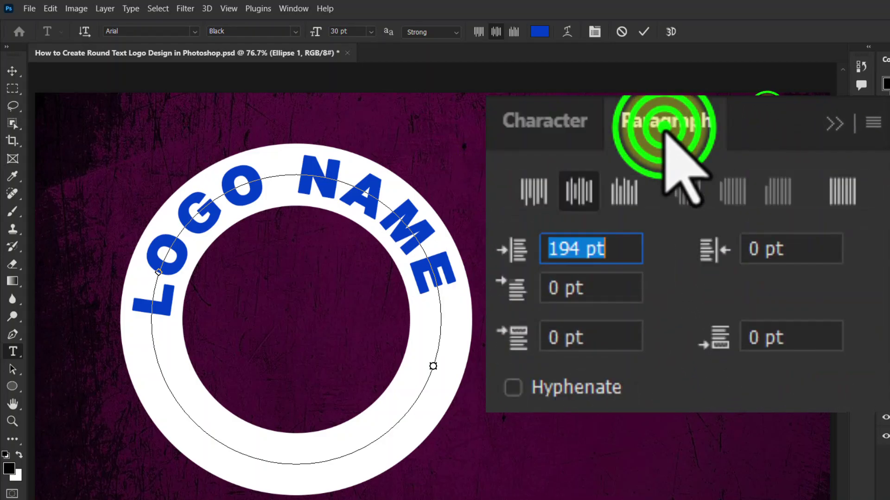
pyautogui.click(574, 187)
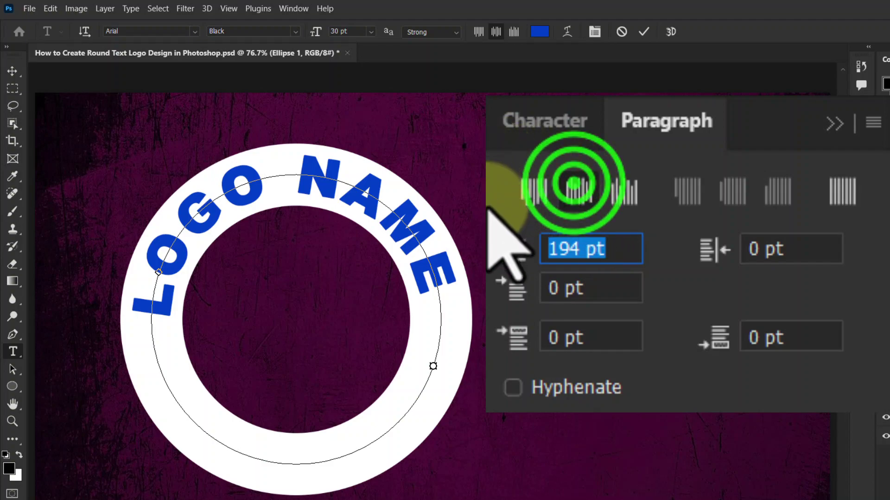
pyautogui.moveTo(519, 257); pyautogui.dragTo(566, 259)
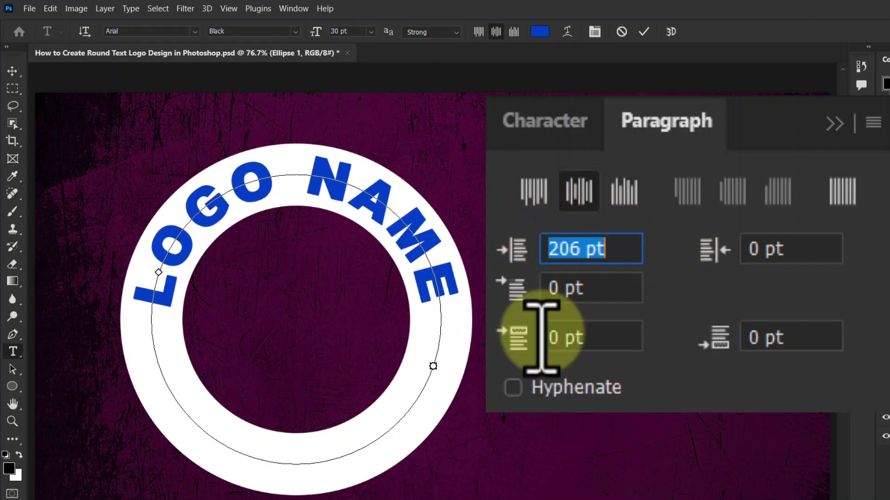
pyautogui.click(19, 70)
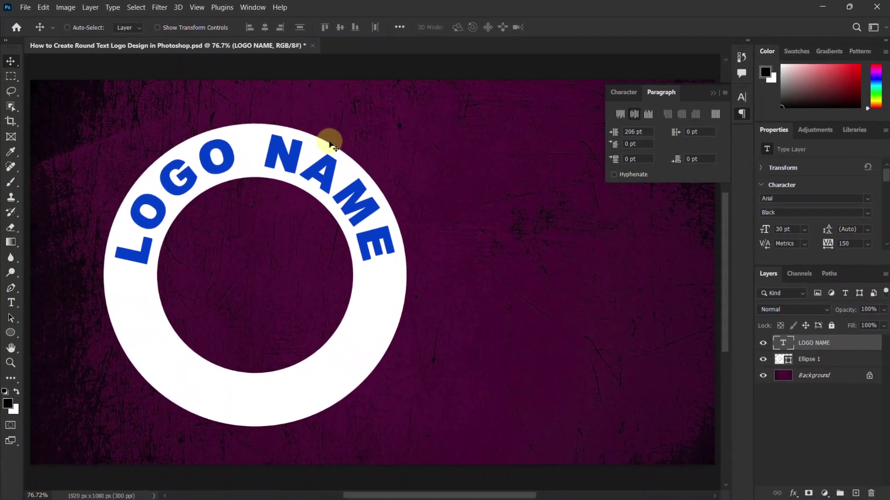
# Duplicate the LOGO NAME layer and rename the copy 'ESTD 2015'.
pyautogui.click(822, 340)
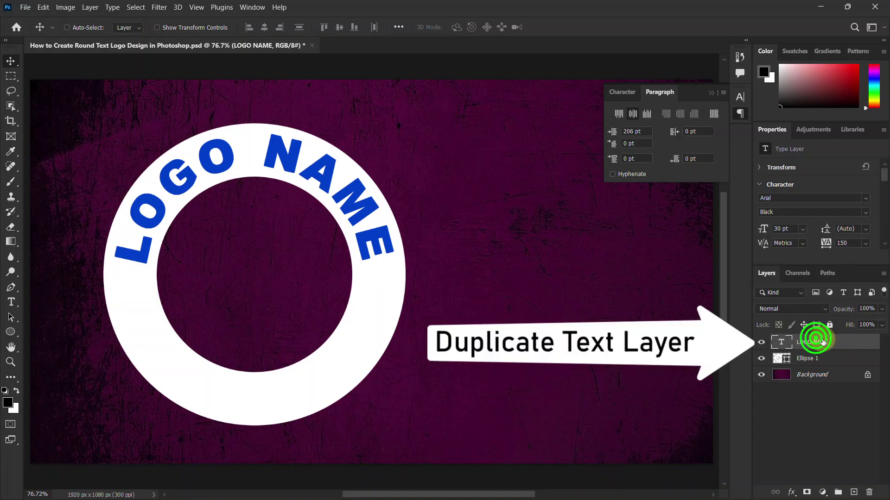
pyautogui.moveTo(823, 342); pyautogui.dragTo(853, 489)
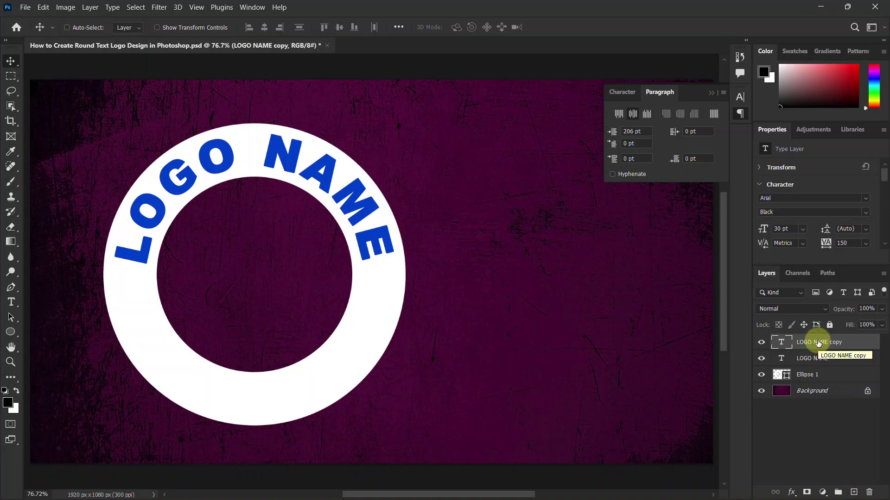
pyautogui.doubleClick(817, 342)
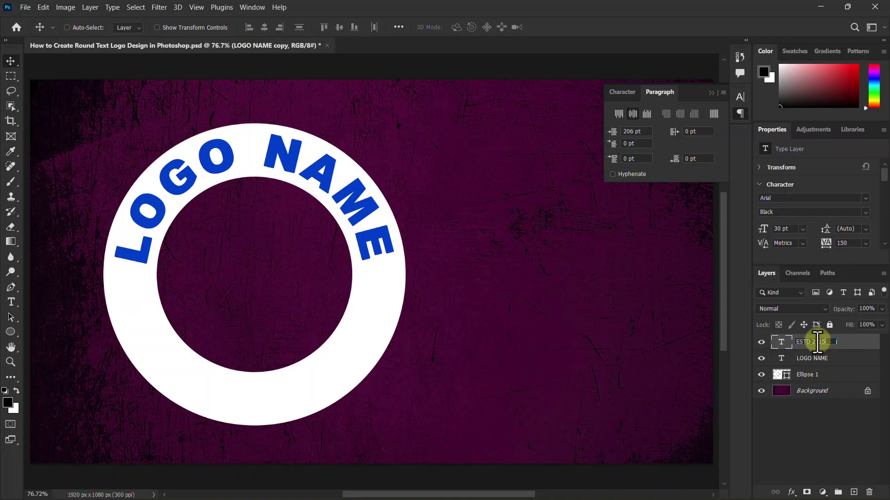
pyautogui.press('Return')
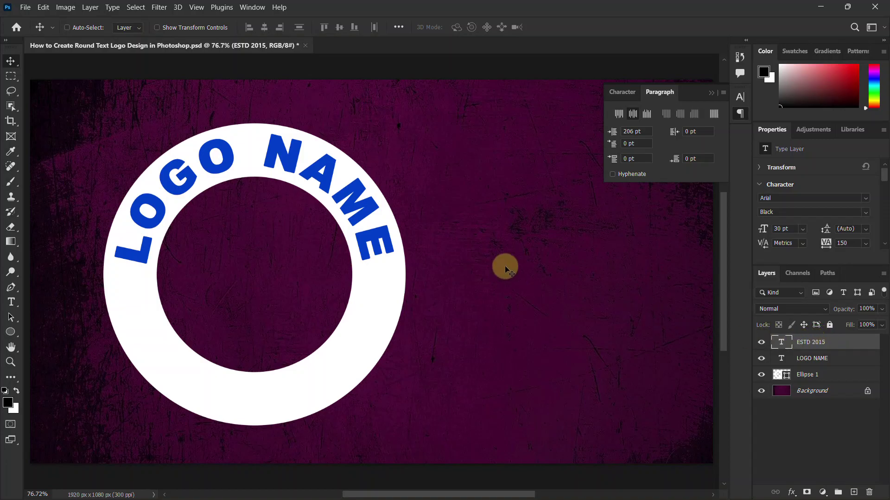
# Move the copied text up and right off the ring and collapse the Paragraph panel.
pyautogui.moveTo(313, 166); pyautogui.dragTo(601, 126)
pyautogui.click(712, 93)
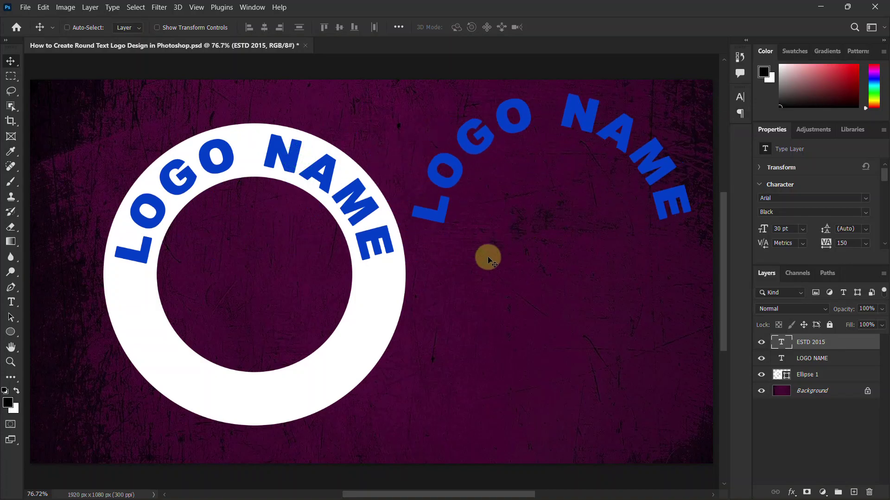
pyautogui.click(12, 301)
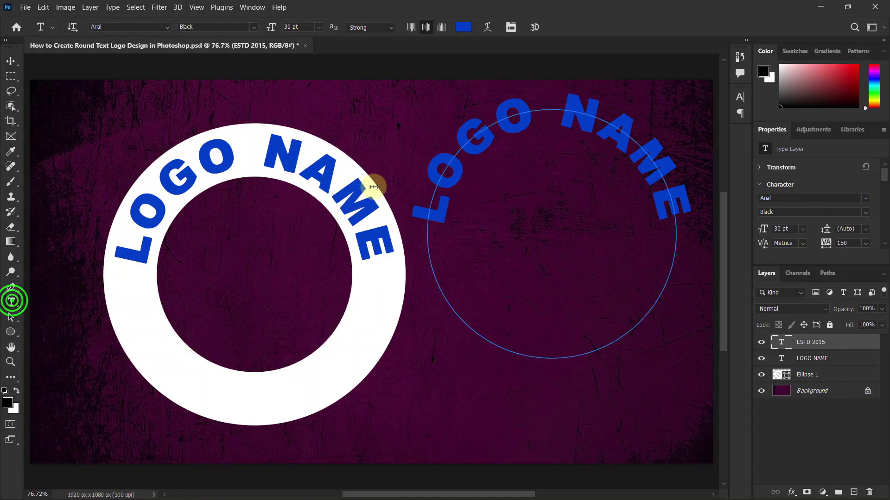
# Replace the copied curved text with 'ESTD 2015'.
pyautogui.click(460, 148)
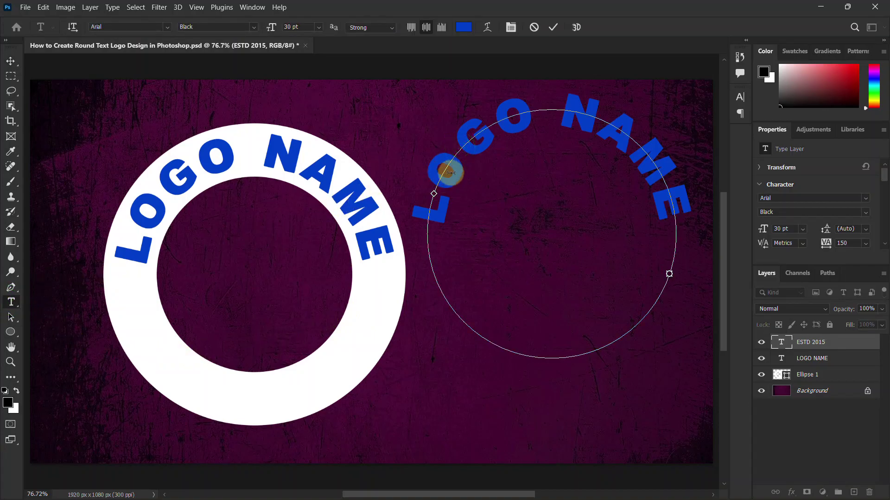
pyautogui.hotkey('ctrl', 'a')
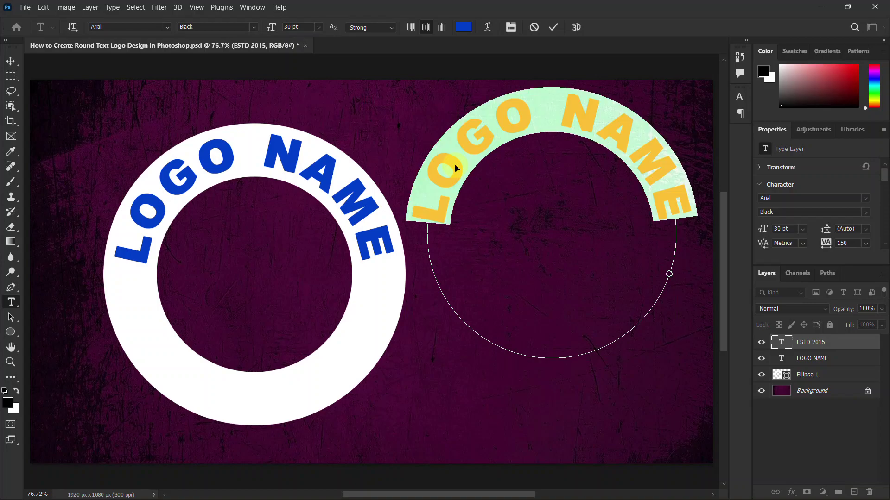
pyautogui.write('EST')
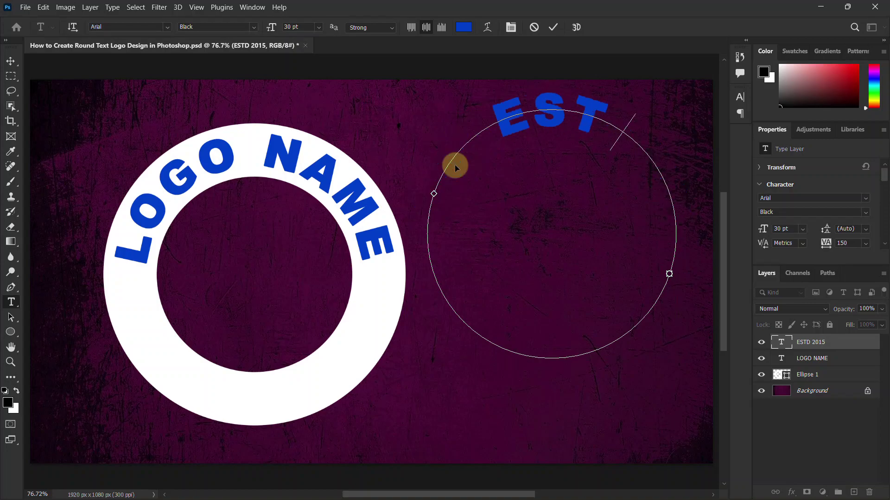
pyautogui.write('D 2015')
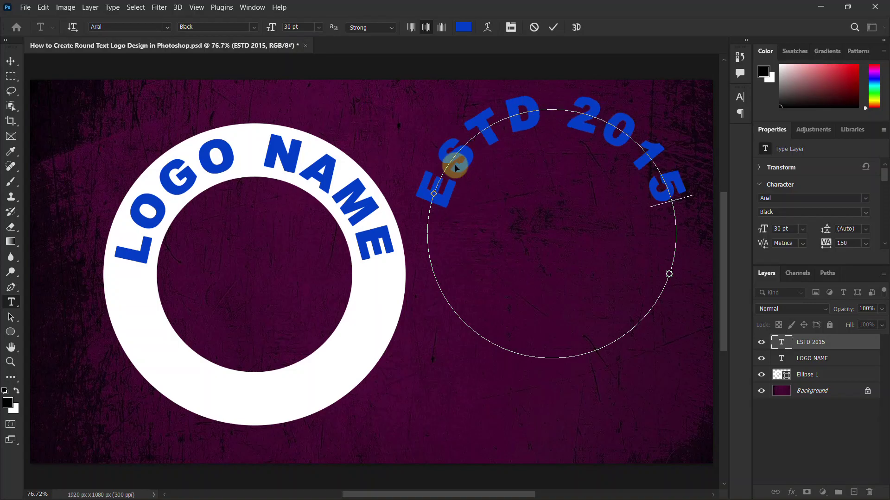
pyautogui.moveTo(457, 168)
pyautogui.mouseDown()
pyautogui.moveTo(520, 125)
pyautogui.moveTo(493, 135)
pyautogui.moveTo(472, 197)
pyautogui.mouseUp()
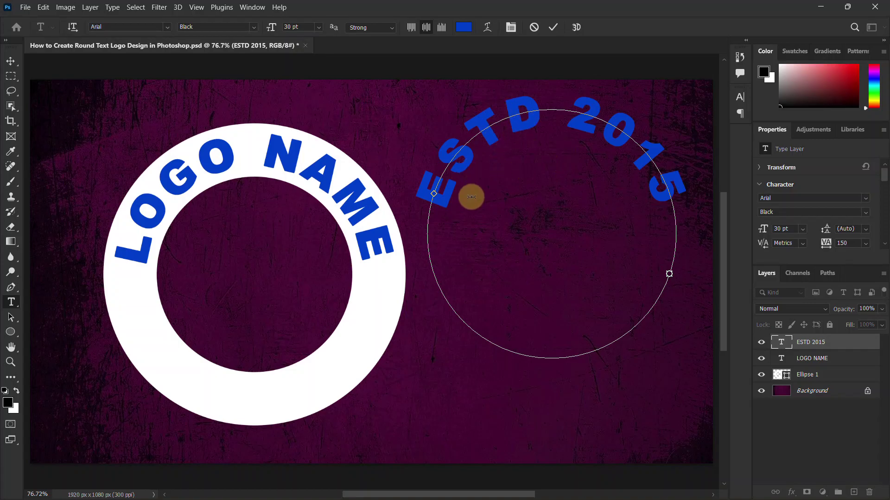
# Flip the text path vertically via Edit > Transform Path so ESTD 2015 runs along the bottom.
pyautogui.click(41, 6)
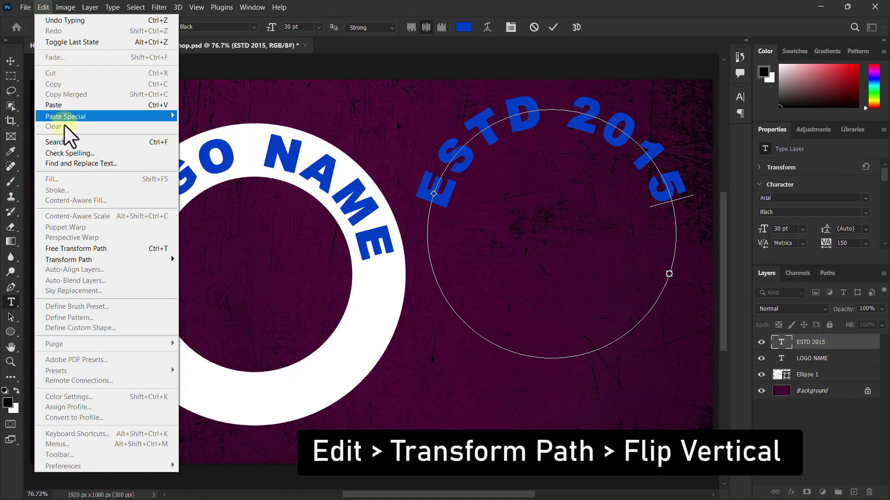
pyautogui.click(54, 260)
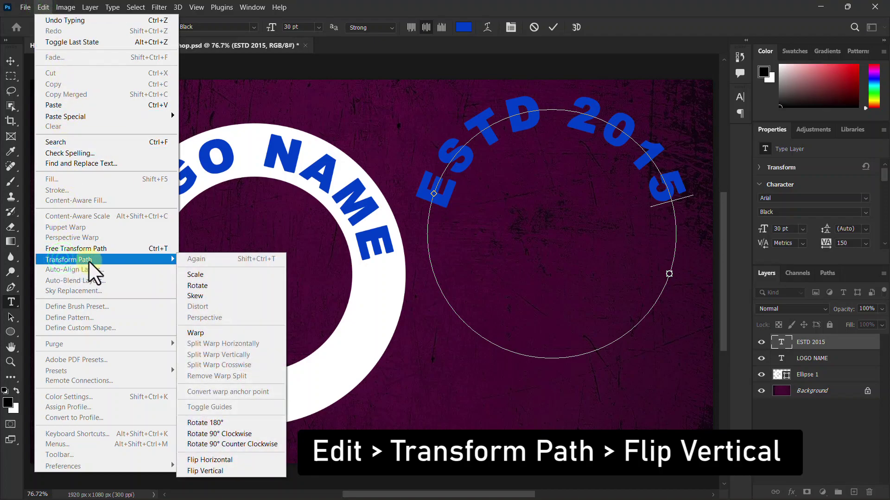
pyautogui.click(196, 470)
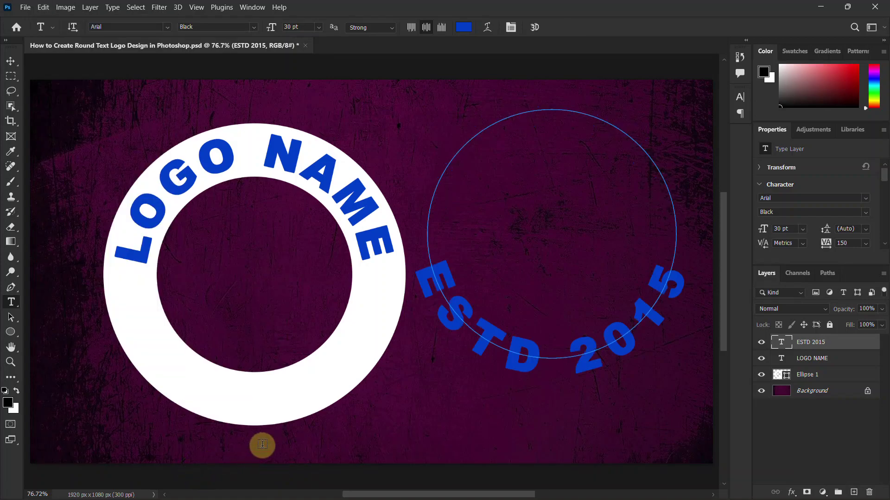
# Move ESTD 2015 into the ring's bottom and draw a small black circle with no stroke.
pyautogui.click(10, 60)
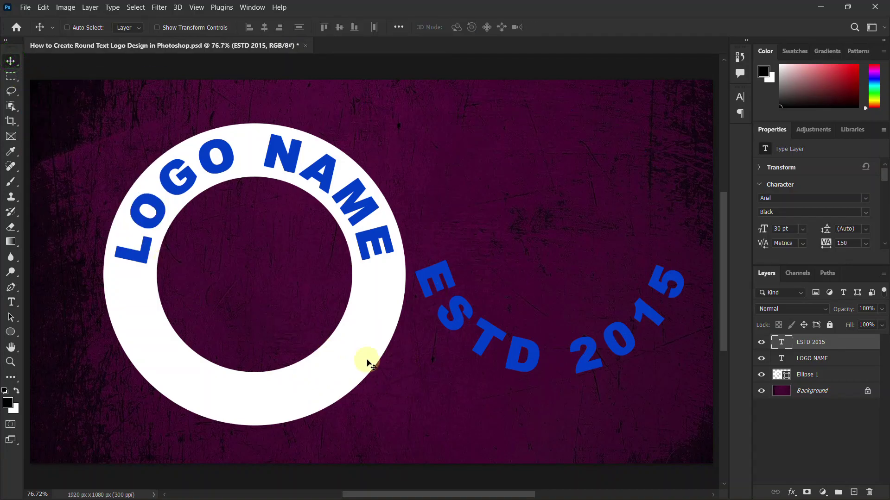
pyautogui.moveTo(583, 362); pyautogui.dragTo(311, 392)
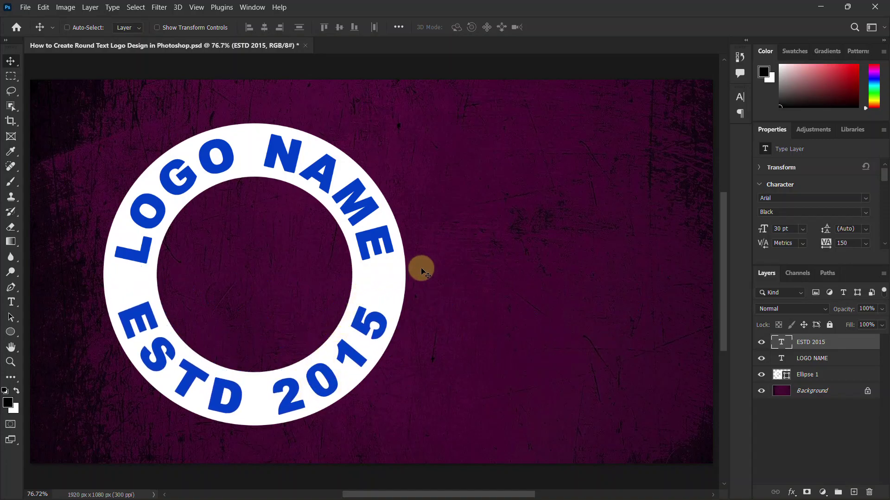
pyautogui.click(9, 331)
pyautogui.rightClick(10, 333)
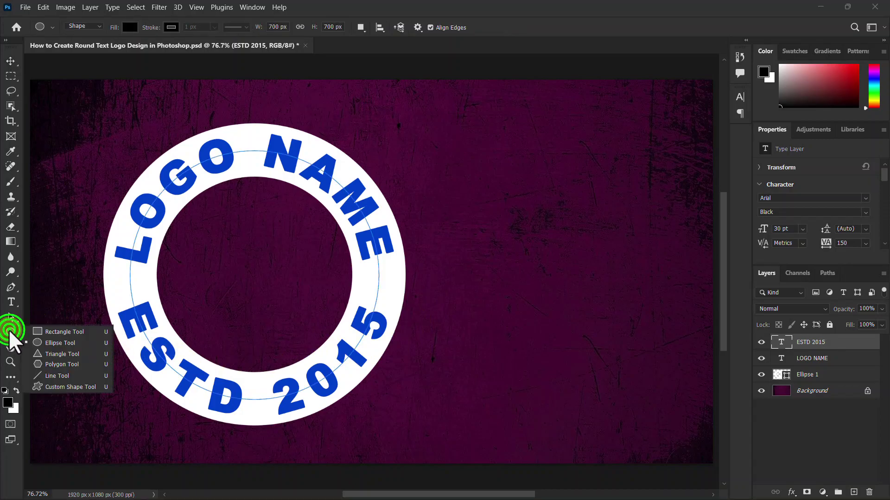
pyautogui.moveTo(478, 199); pyautogui.dragTo(499, 217)
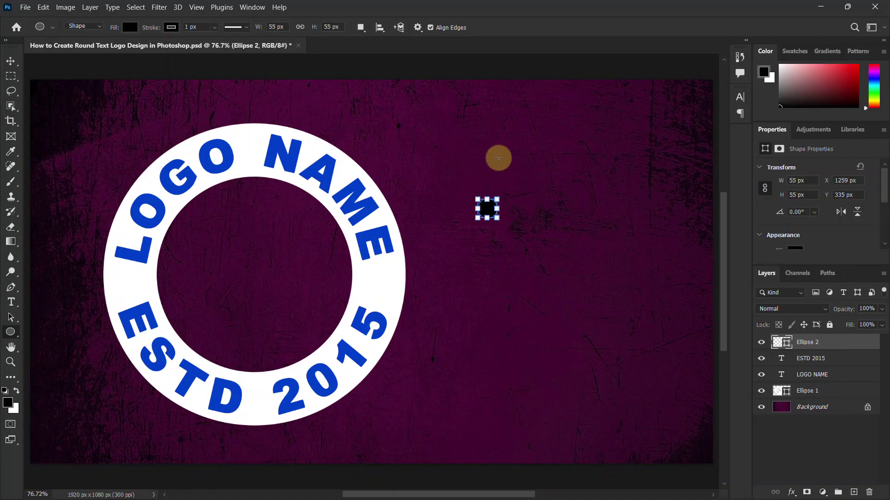
pyautogui.click(171, 27)
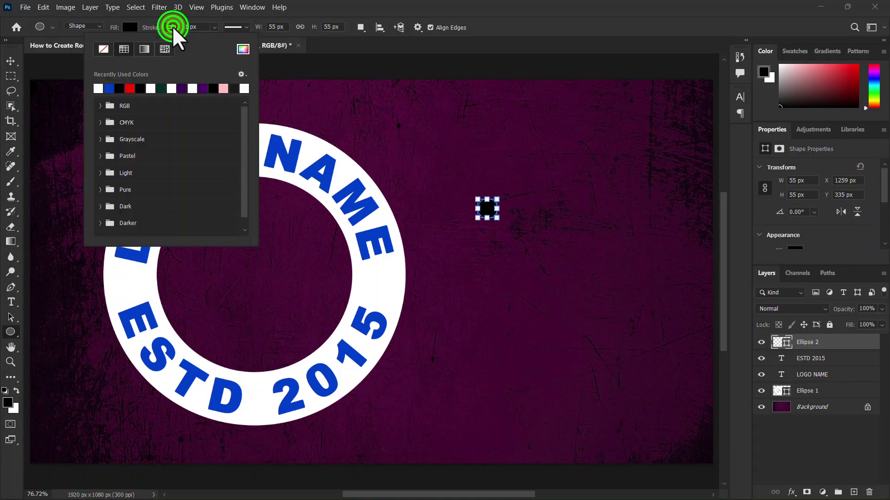
pyautogui.click(103, 50)
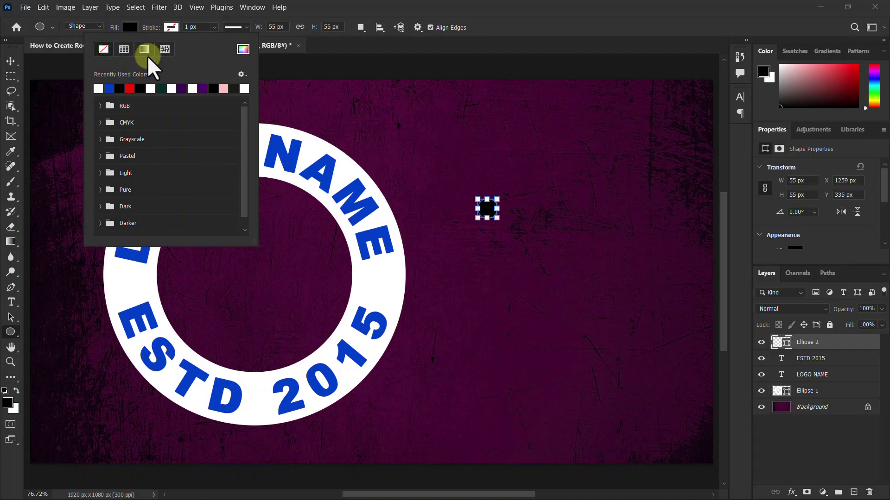
# Place the dot on the ring's right side and a duplicate on its left side.
pyautogui.click(10, 60)
pyautogui.moveTo(492, 206); pyautogui.dragTo(459, 245)
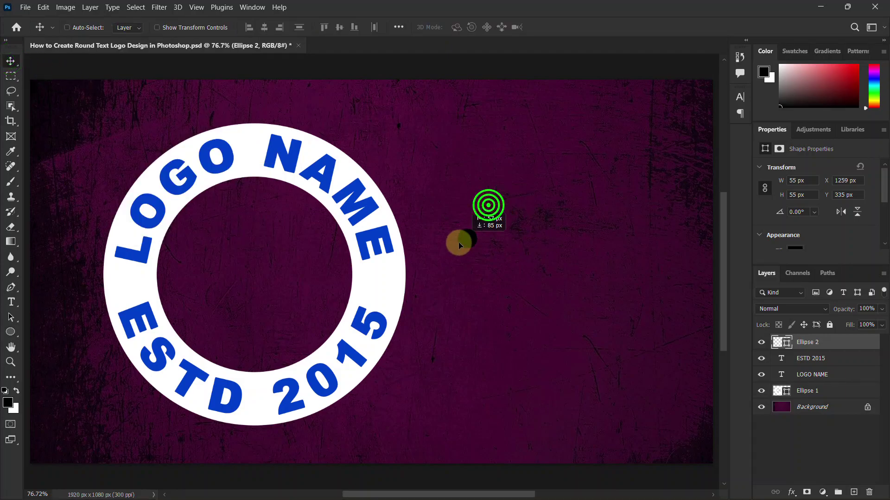
pyautogui.moveTo(376, 285); pyautogui.dragTo(382, 286)
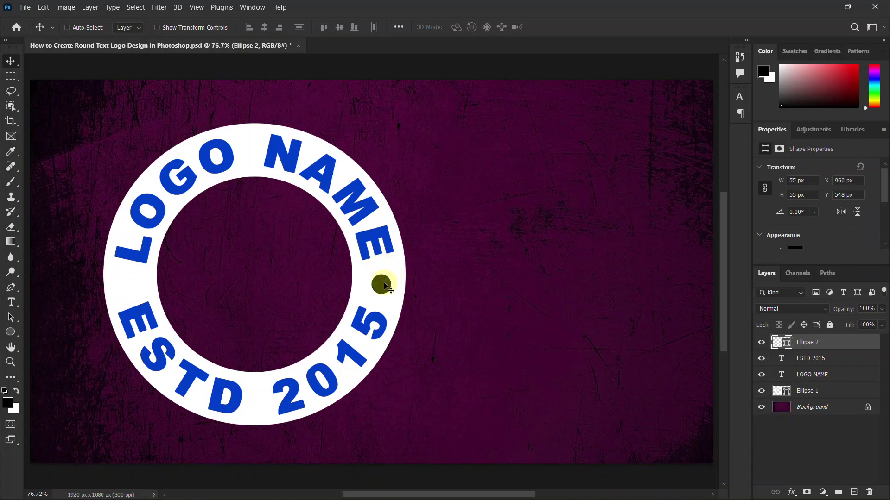
pyautogui.moveTo(813, 341); pyautogui.dragTo(854, 491)
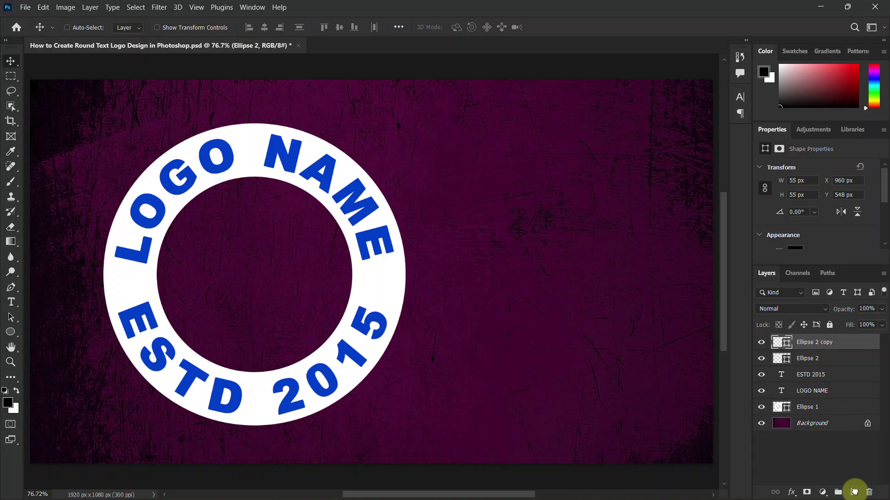
pyautogui.moveTo(382, 284); pyautogui.dragTo(125, 285)
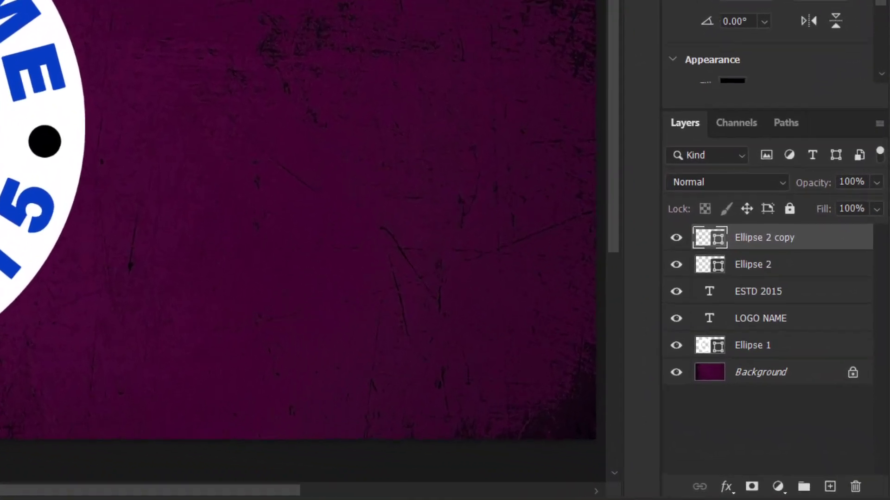
# Add a layer mask to the Ellipse 1 ring layer.
pyautogui.click(723, 308)
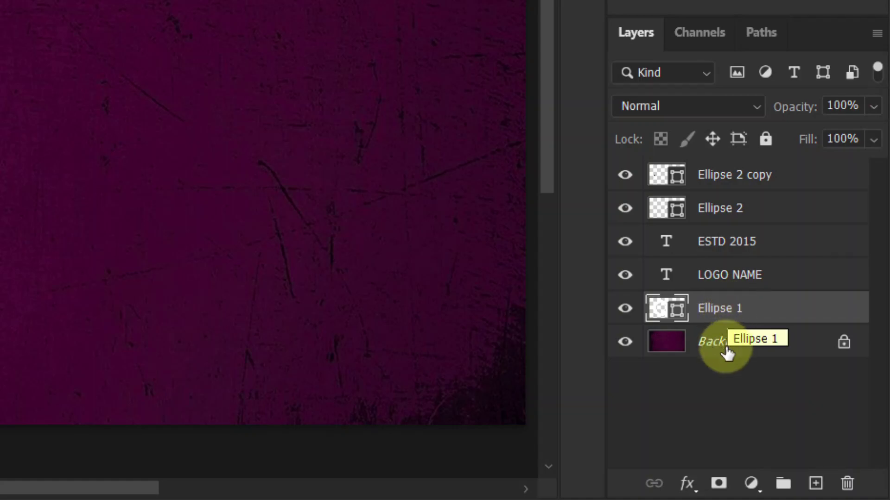
pyautogui.click(722, 483)
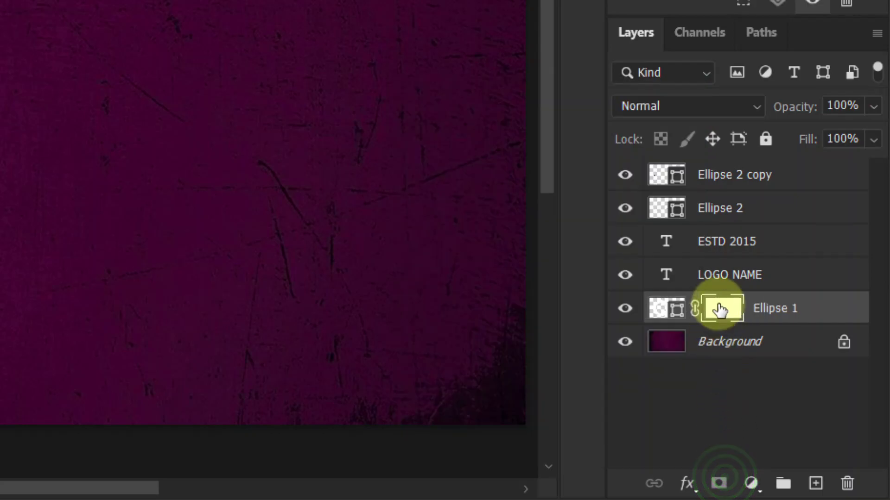
pyautogui.click(723, 306)
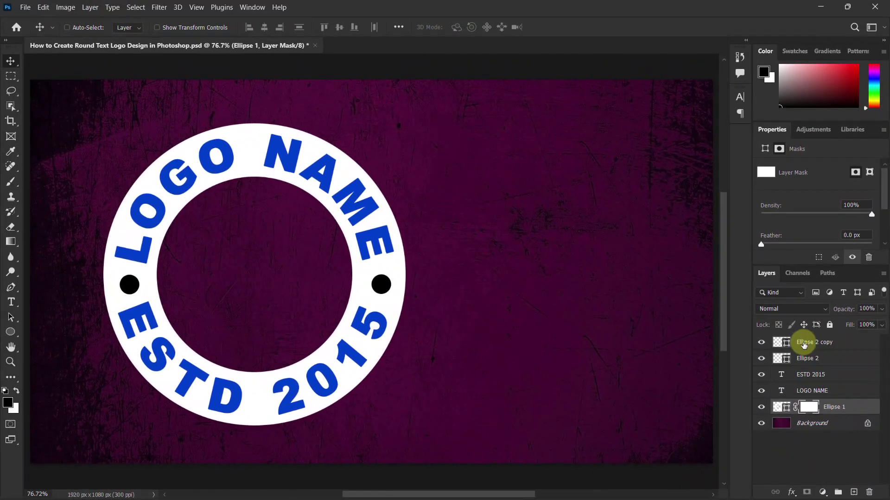
# Select Ellipse 2 copy, Ellipse 2, ESTD 2015 and LOGO NAME together.
pyautogui.click(715, 175)
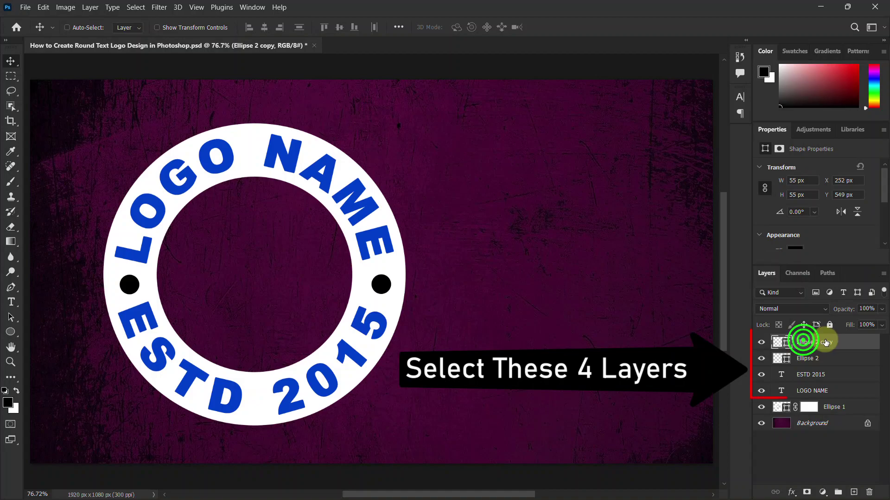
pyautogui.keyDown('ctrl'); pyautogui.click(807, 358); pyautogui.keyUp('ctrl')
pyautogui.keyDown('ctrl'); pyautogui.click(808, 374); pyautogui.keyUp('ctrl')
pyautogui.keyDown('ctrl'); pyautogui.click(810, 391); pyautogui.keyUp('ctrl')
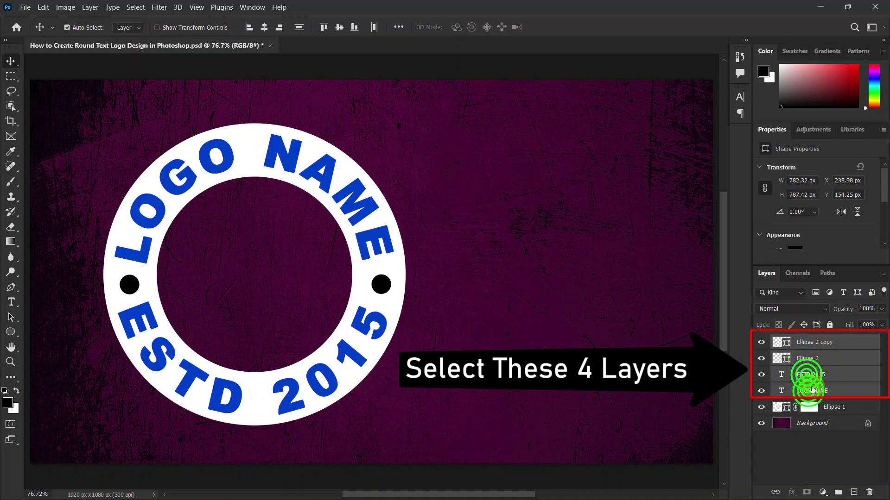
pyautogui.rightClick(812, 345)
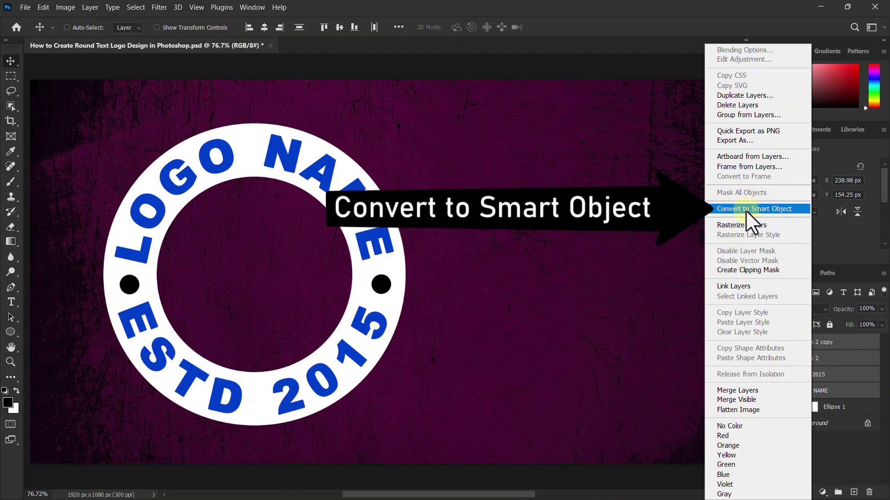
# Convert the dots and curved text layers into the Ellipse 2 copy smart object and load its outline as a selection.
pyautogui.click(758, 208)
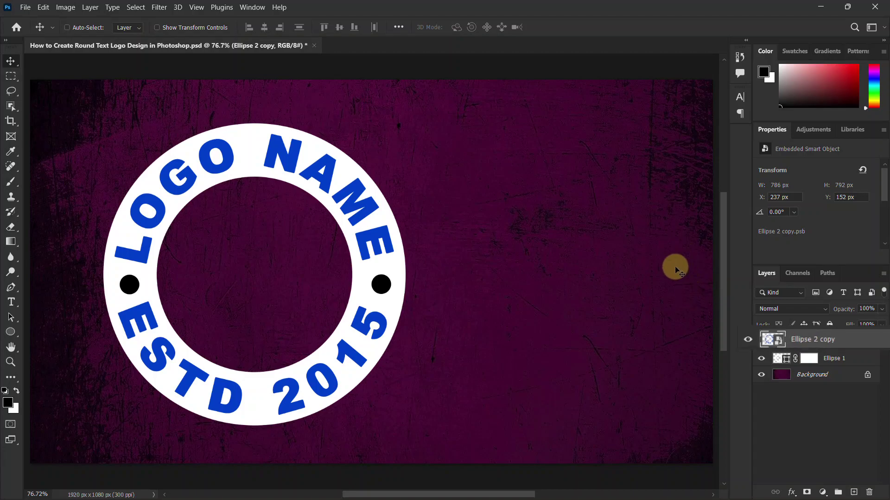
pyautogui.press('ctrl')
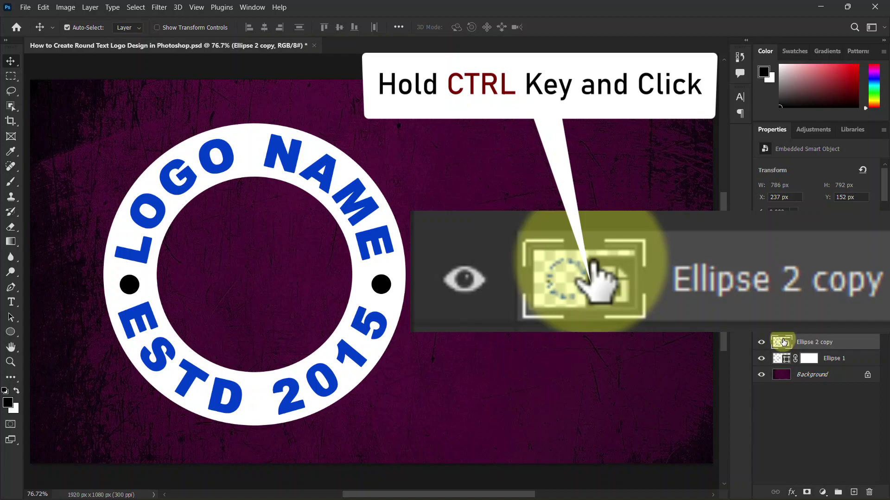
pyautogui.keyDown('ctrl'); pyautogui.click(783, 343); pyautogui.keyUp('ctrl')
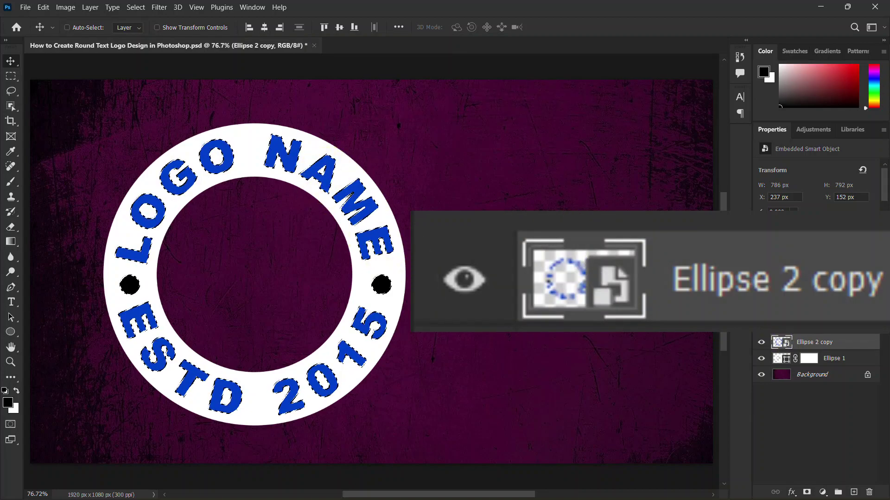
# Hide Ellipse 2 copy and paint black on Ellipse 1's mask over LOGO NAME, ESTD 2015 and the dots.
pyautogui.click(762, 343)
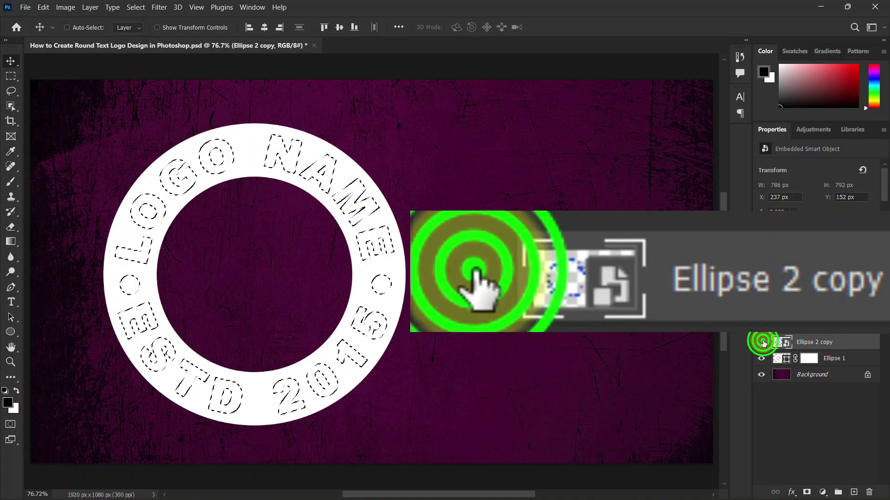
pyautogui.click(809, 359)
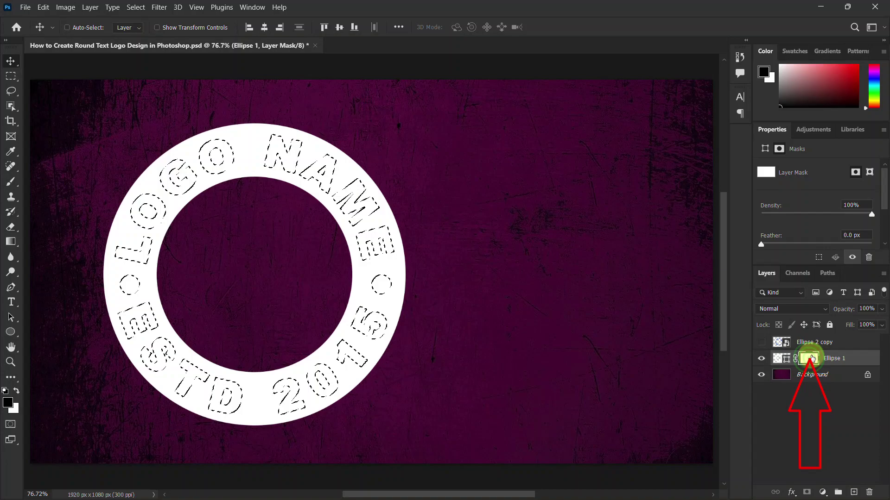
pyautogui.click(810, 358)
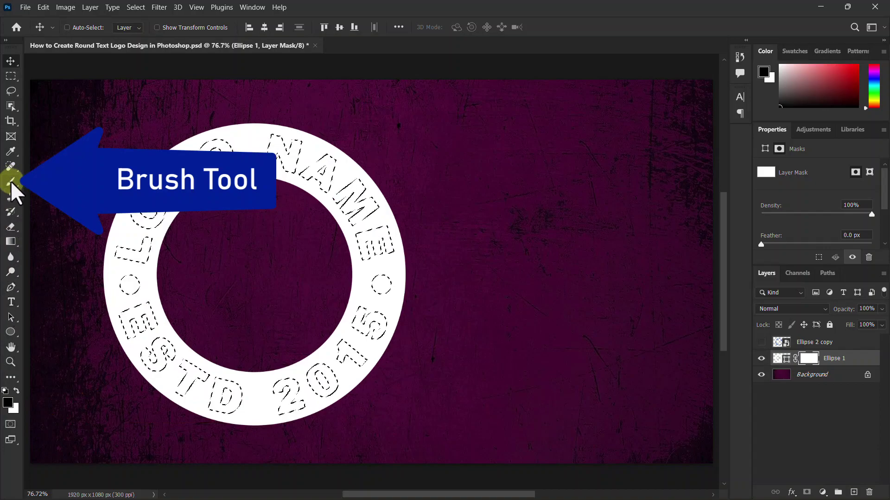
pyautogui.moveTo(10, 182)
pyautogui.mouseDown()
pyautogui.moveTo(69, 185)
pyautogui.moveTo(52, 182)
pyautogui.mouseUp()
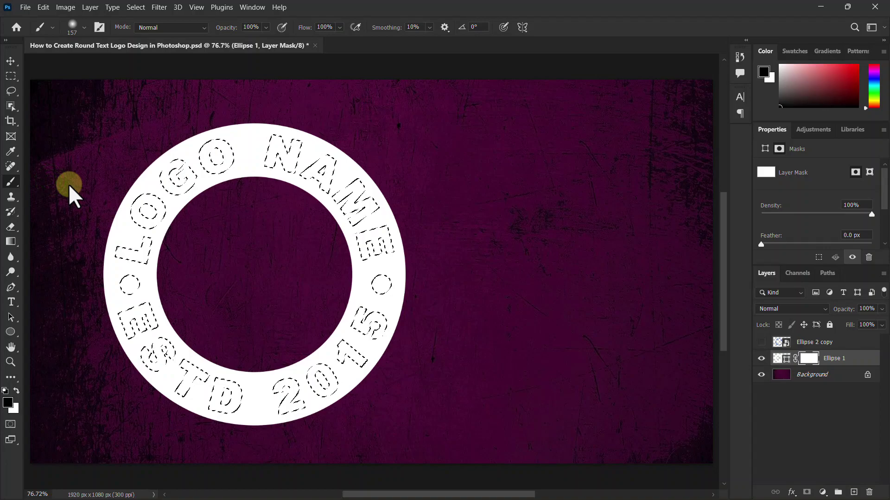
pyautogui.click(173, 185)
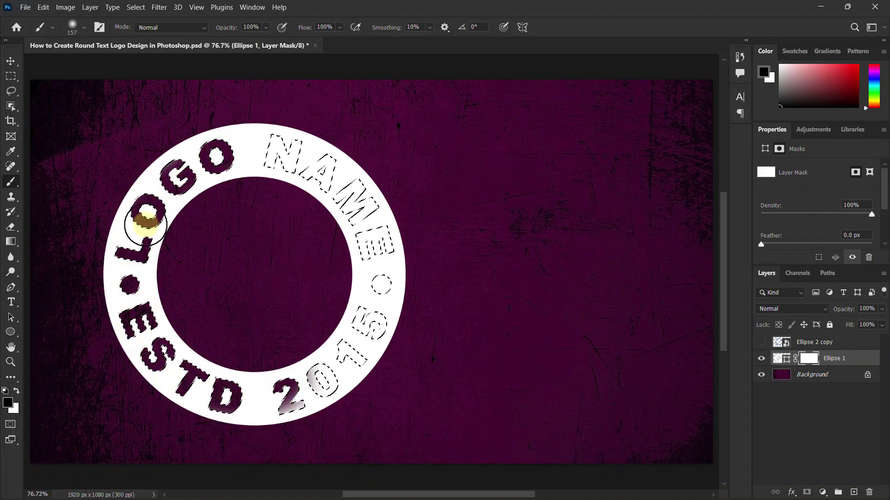
pyautogui.moveTo(145, 225)
pyautogui.mouseDown()
pyautogui.moveTo(204, 165)
pyautogui.moveTo(125, 258)
pyautogui.moveTo(107, 327)
pyautogui.mouseUp()
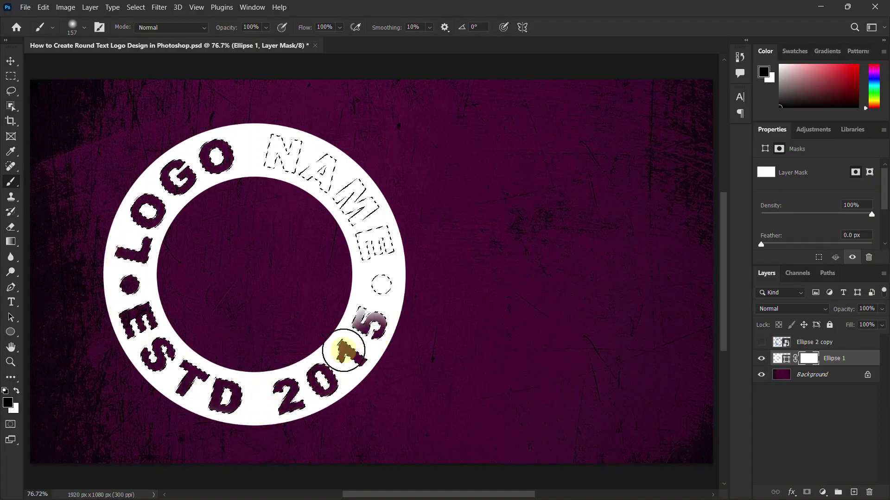
pyautogui.moveTo(392, 208)
pyautogui.mouseDown()
pyautogui.moveTo(276, 163)
pyautogui.moveTo(356, 282)
pyautogui.moveTo(363, 173)
pyautogui.mouseUp()
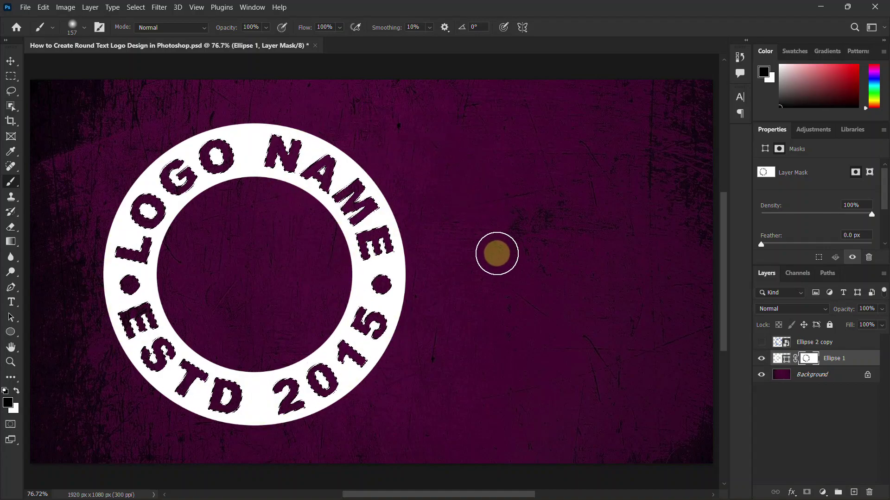
# Return to the Move tool and deselect the active selection.
pyautogui.click(10, 60)
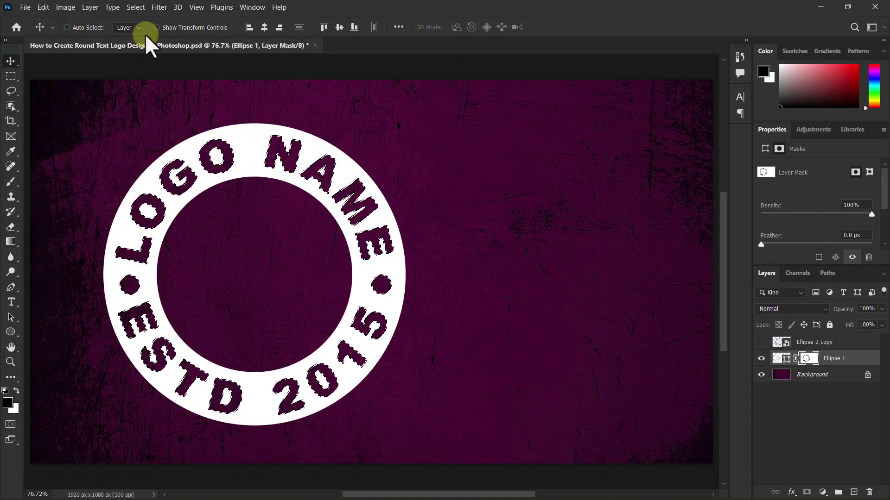
pyautogui.click(134, 7)
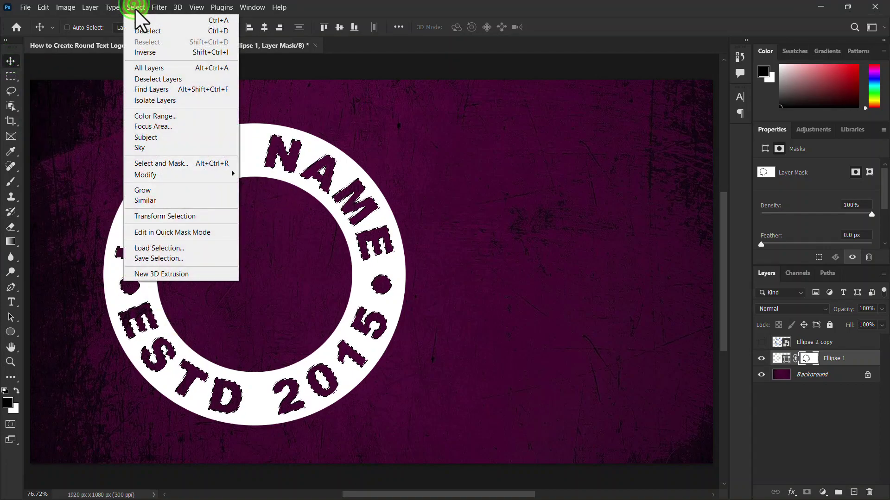
pyautogui.click(144, 31)
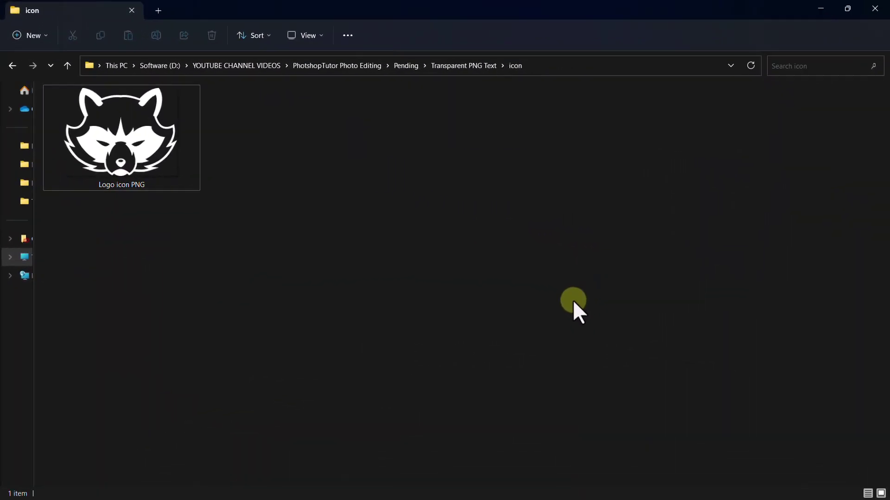
# Drag Logo icon PNG from the icon folder in File Explorer toward the Photoshop document.
pyautogui.click(128, 142)
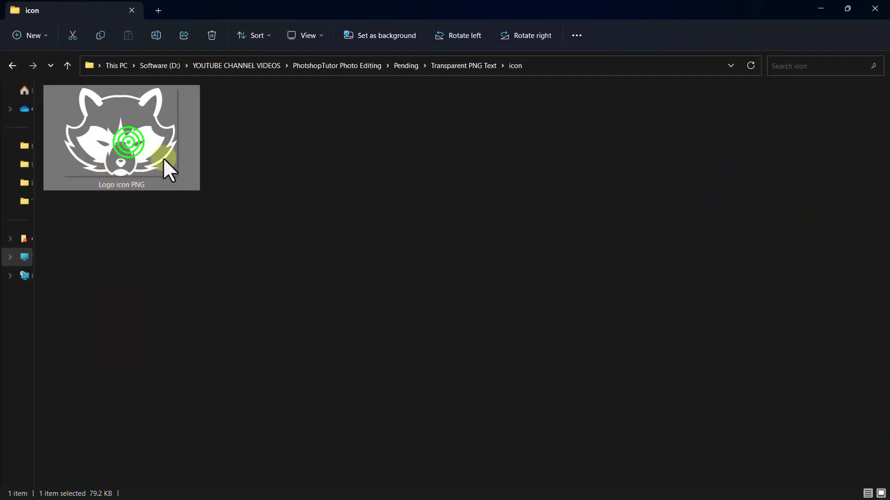
pyautogui.moveTo(133, 143); pyautogui.dragTo(256, 277)
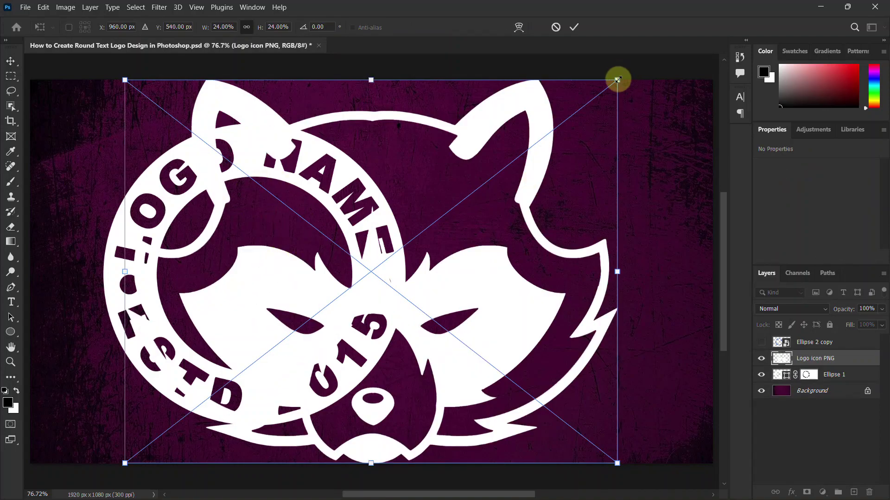
# Shrink the raccoon icon to 8.27% (478 x 373 px) inside the ring's centre and commit it.
pyautogui.moveTo(617, 80); pyautogui.dragTo(337, 216)
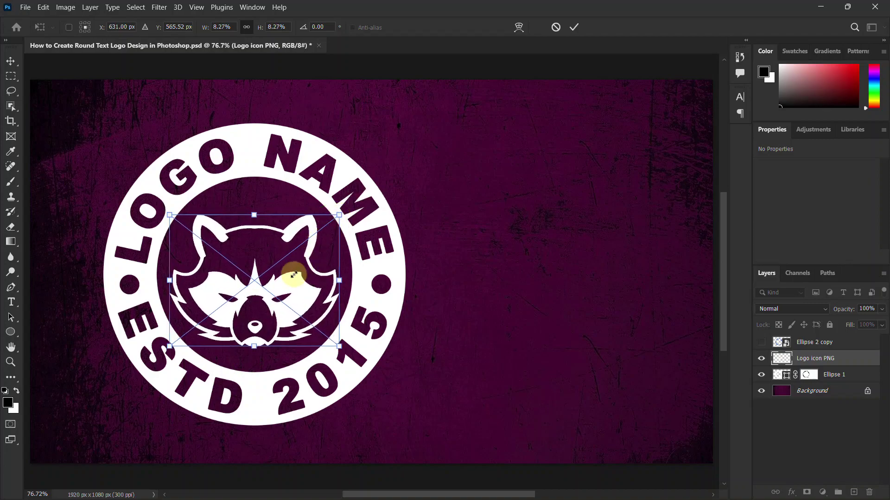
pyautogui.click(574, 27)
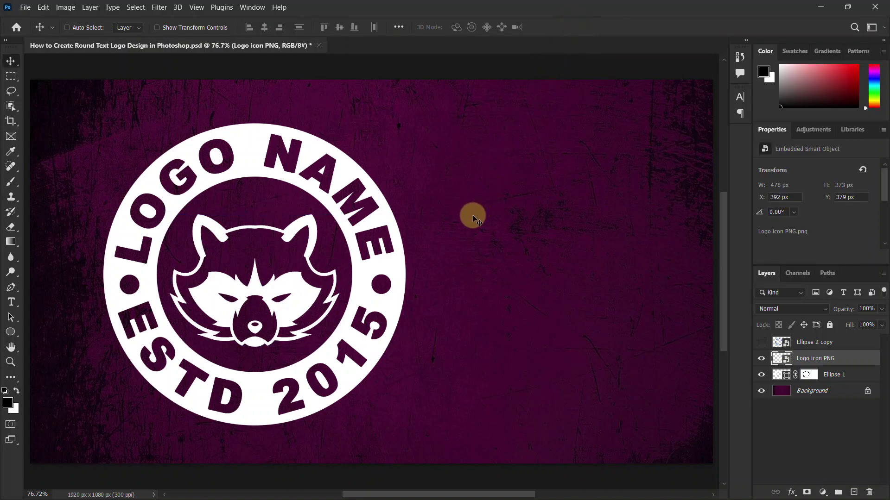